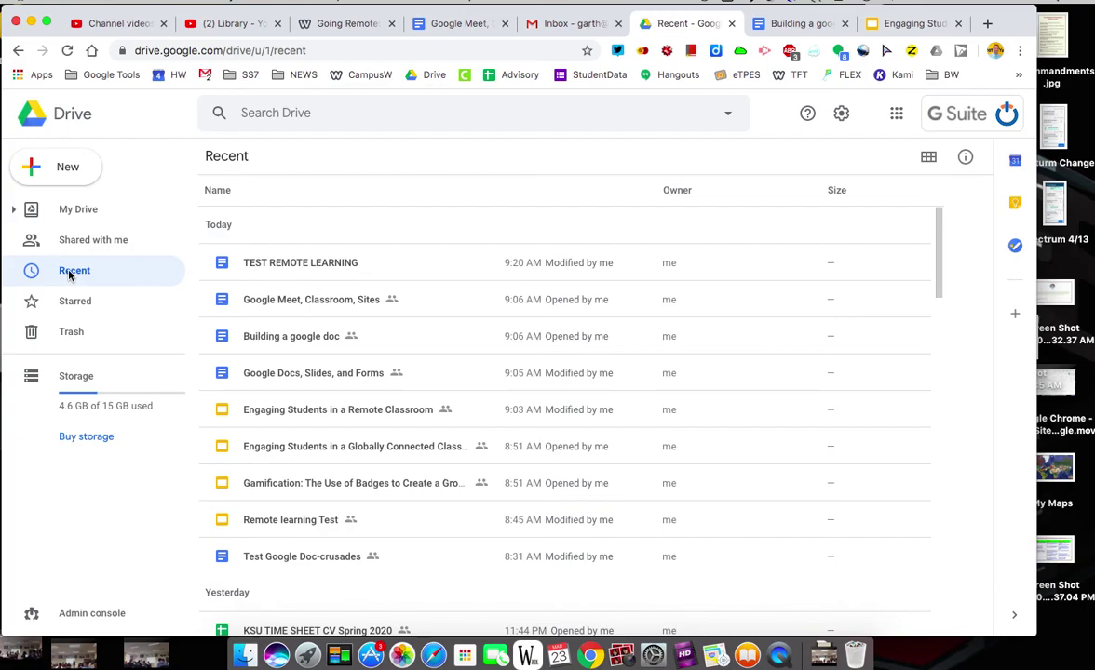
Step: Select the TEST REMOTE LEARNING file in Recent and move it to the trash
{"action": "left_click", "coordinate": [294, 266]}
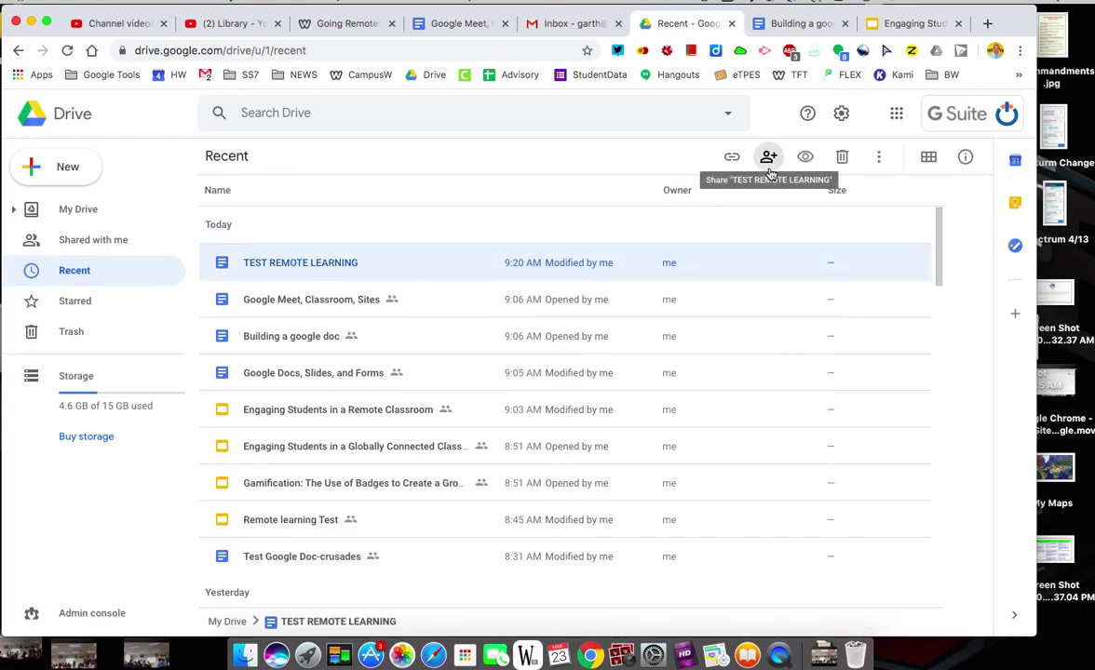
{"action": "left_click", "coordinate": [841, 158]}
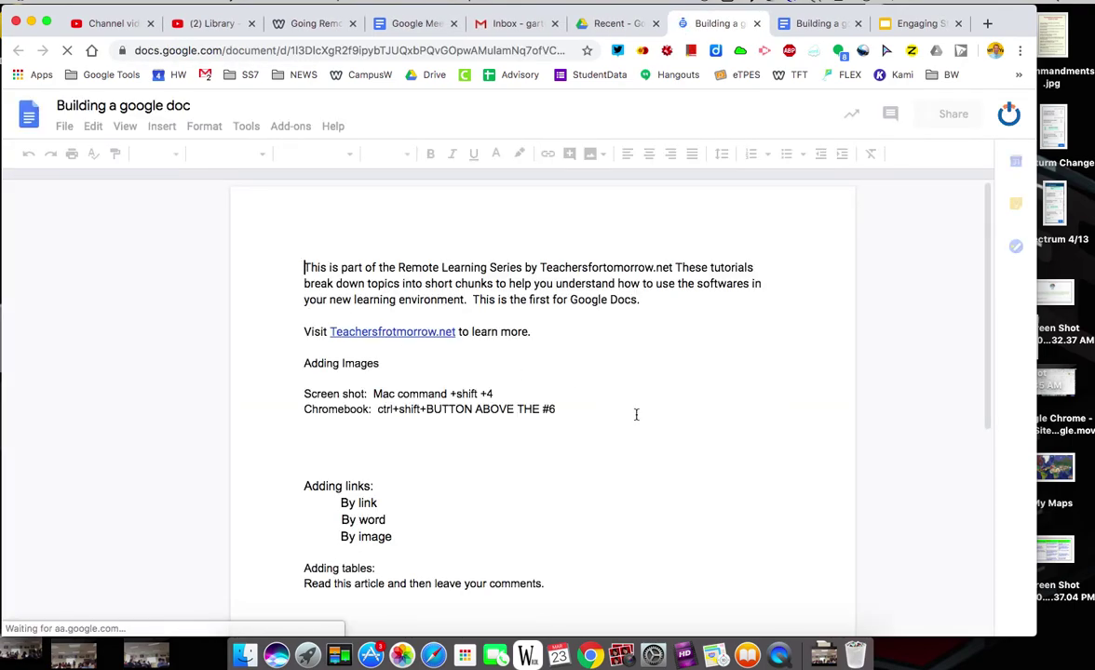
Step: Add a blank line after the Adding Images heading in Building a google doc
{"action": "scroll", "coordinate": [635, 414], "scroll_direction": "down", "scroll_amount": 5}
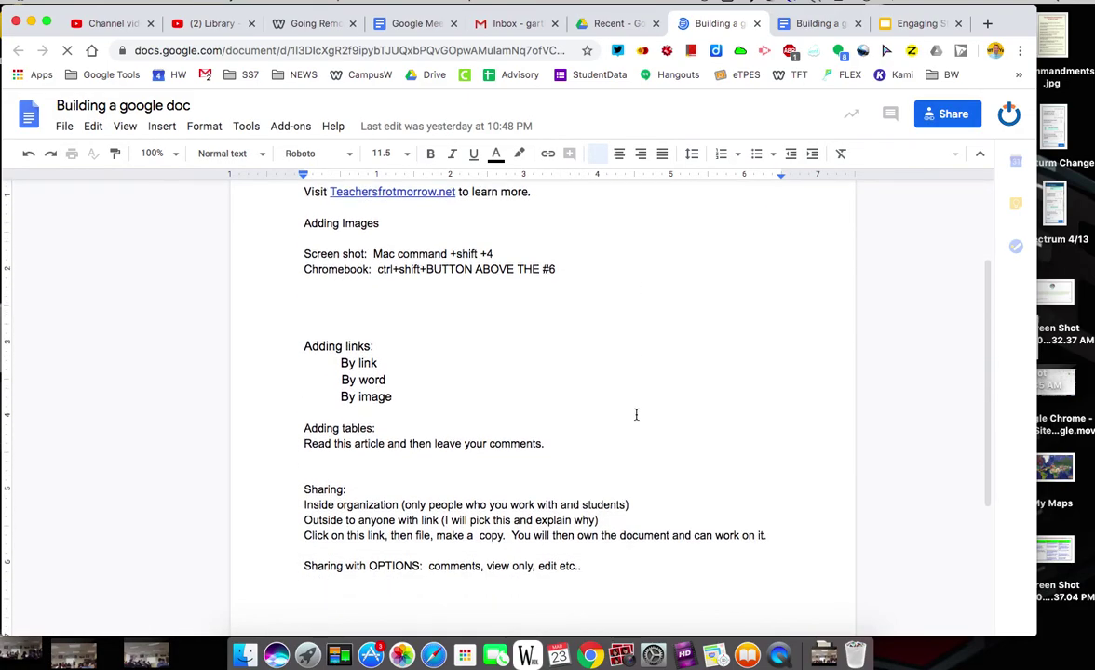
{"action": "scroll", "coordinate": [635, 414], "scroll_direction": "up", "scroll_amount": 5}
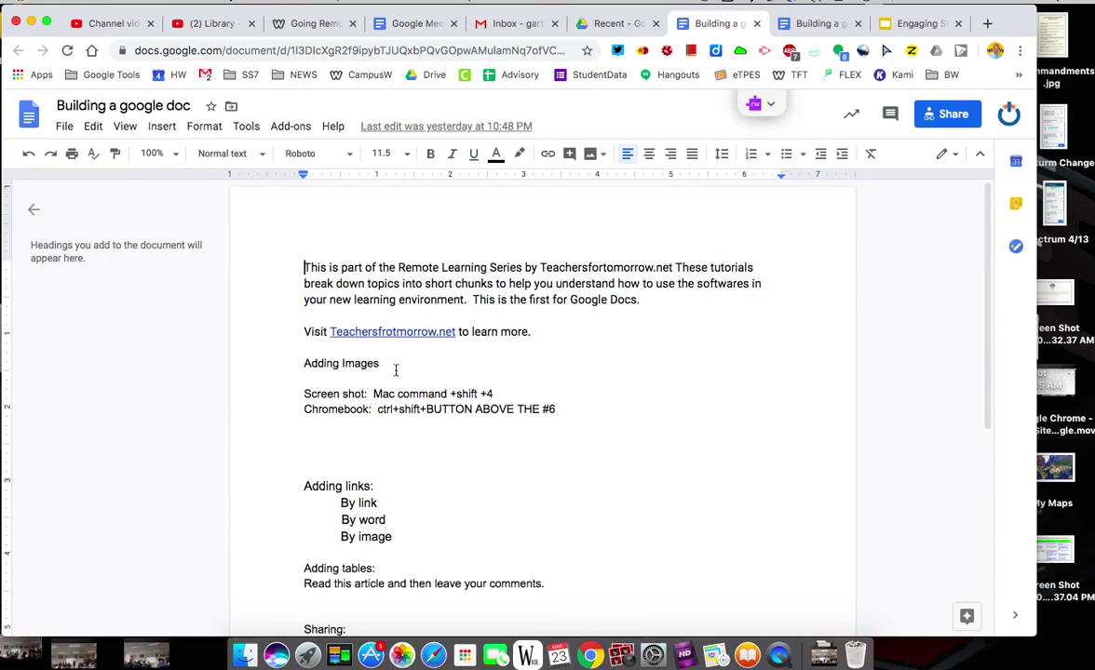
{"action": "left_click", "coordinate": [397, 367]}
{"action": "key", "text": "Return"}
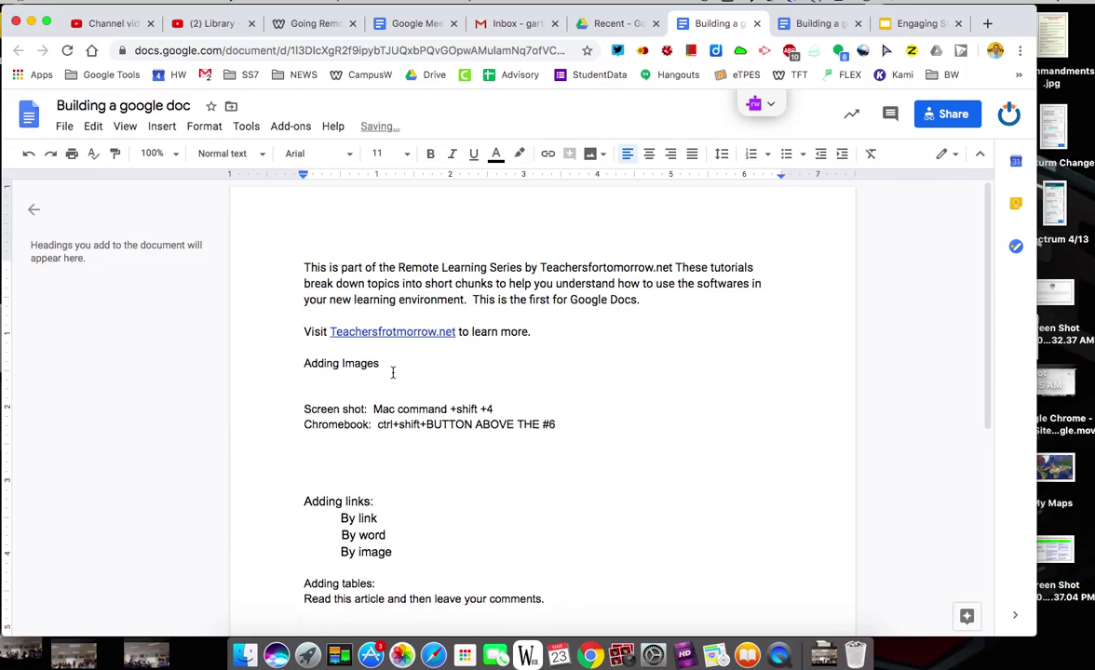
Step: Run a web image search for 'Cursade' from Insert > Image
{"action": "left_click", "coordinate": [161, 131]}
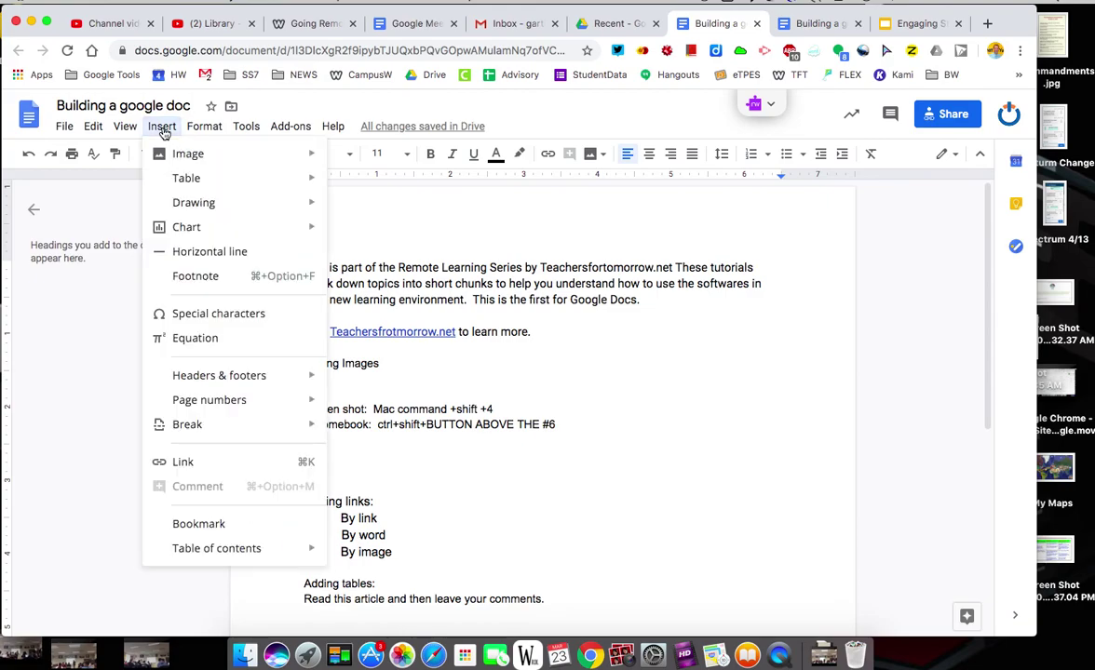
{"action": "mouse_move", "coordinate": [182, 163]}
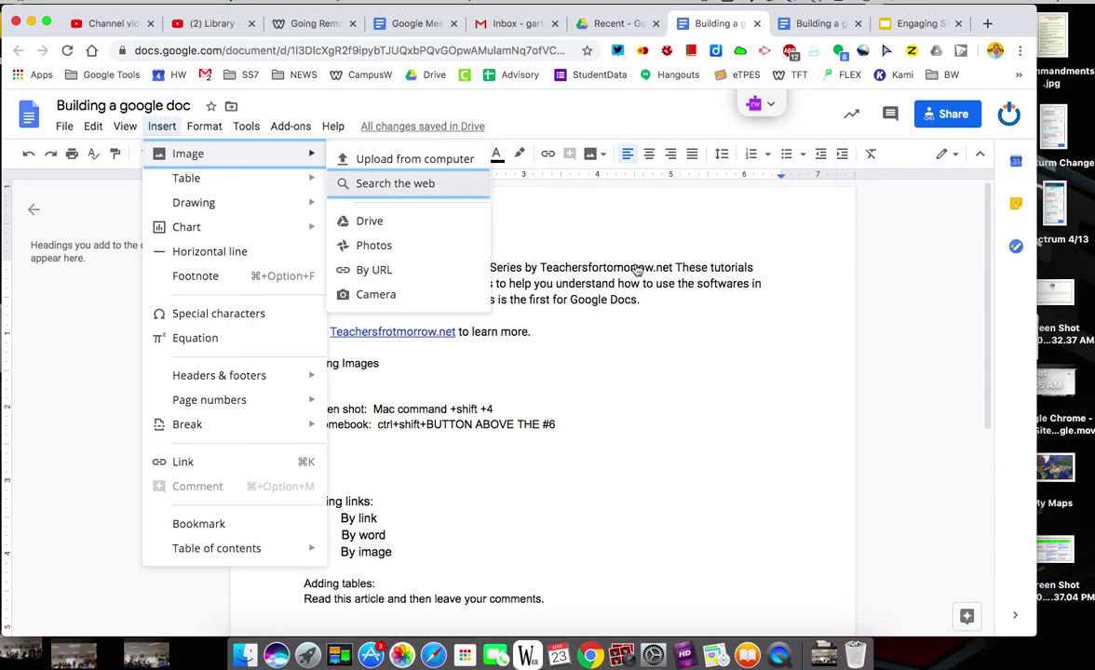
{"action": "key", "text": "Return"}
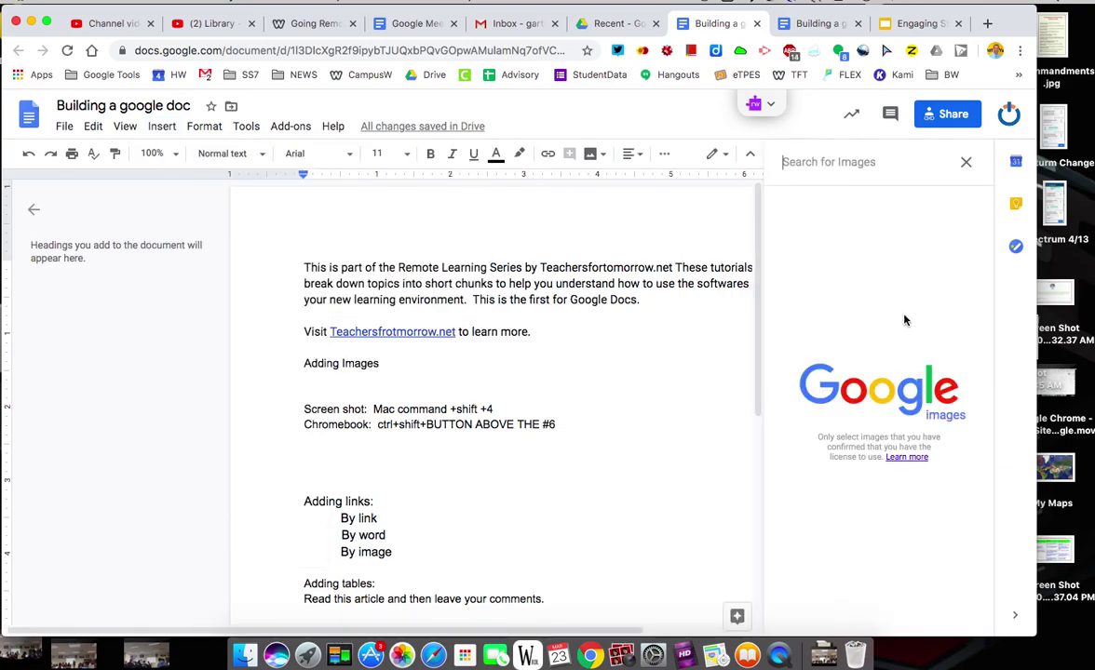
{"action": "type", "text": "Cursade"}
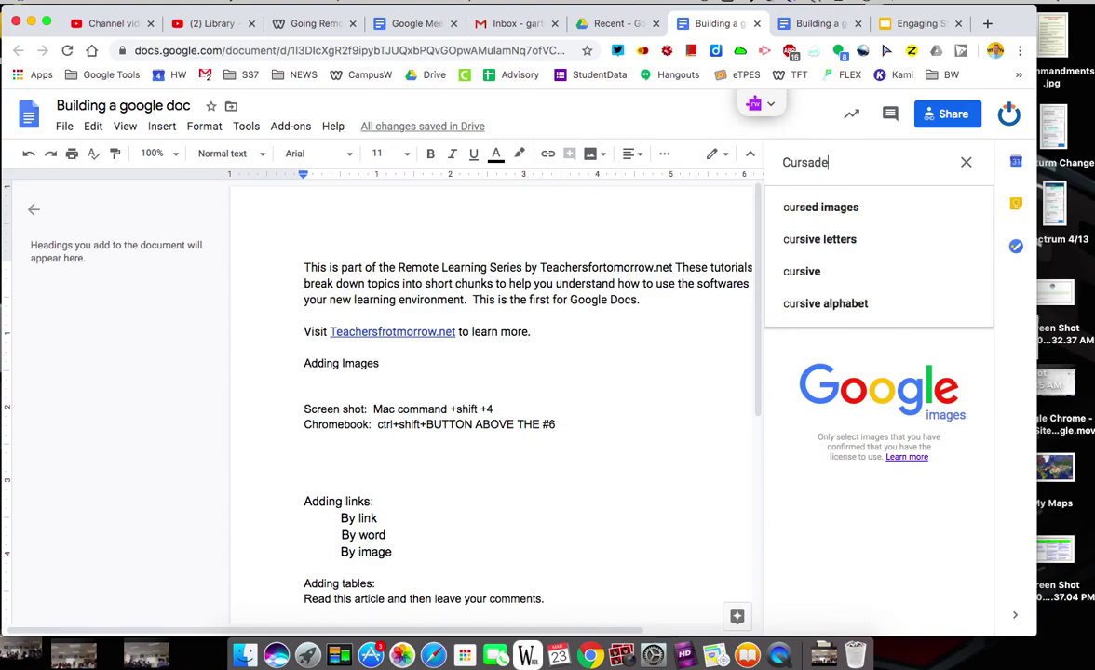
{"action": "key", "text": "Return"}
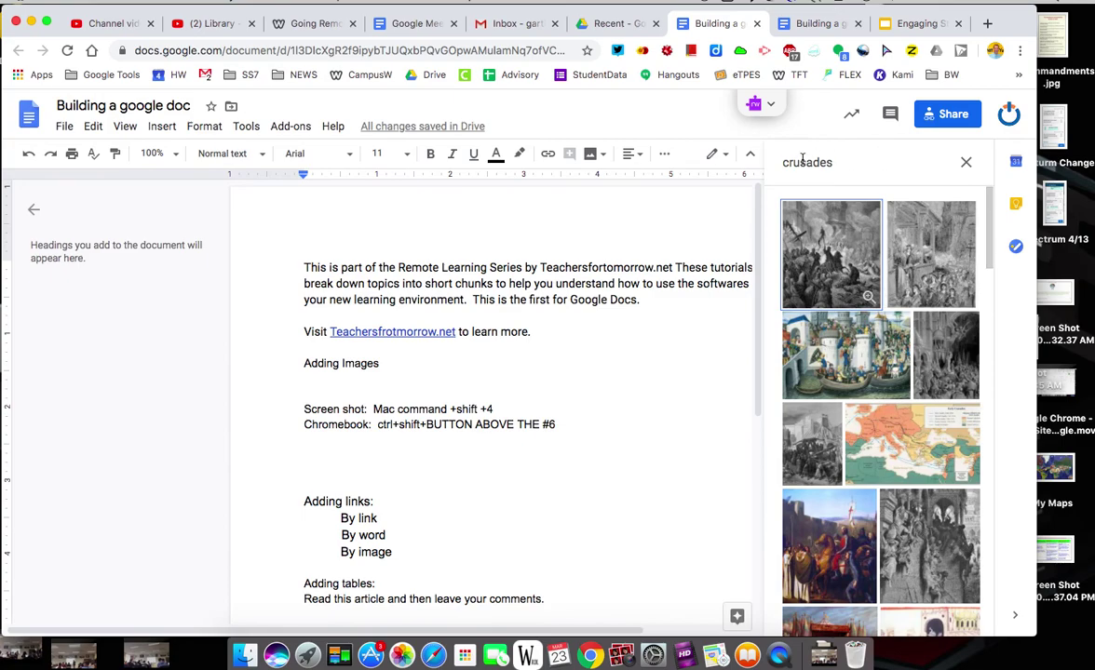
Step: Insert the red-clad procession crusades image from the results into the document
{"action": "scroll", "coordinate": [852, 410], "scroll_direction": "down", "scroll_amount": 10}
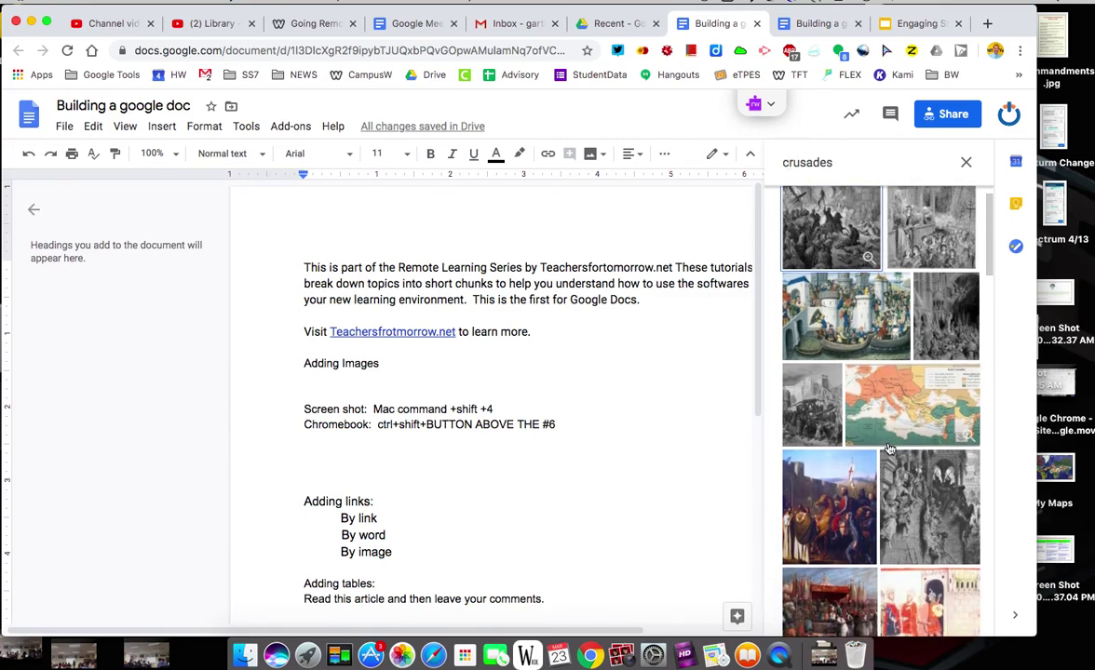
{"action": "scroll", "coordinate": [889, 449], "scroll_direction": "down", "scroll_amount": 10}
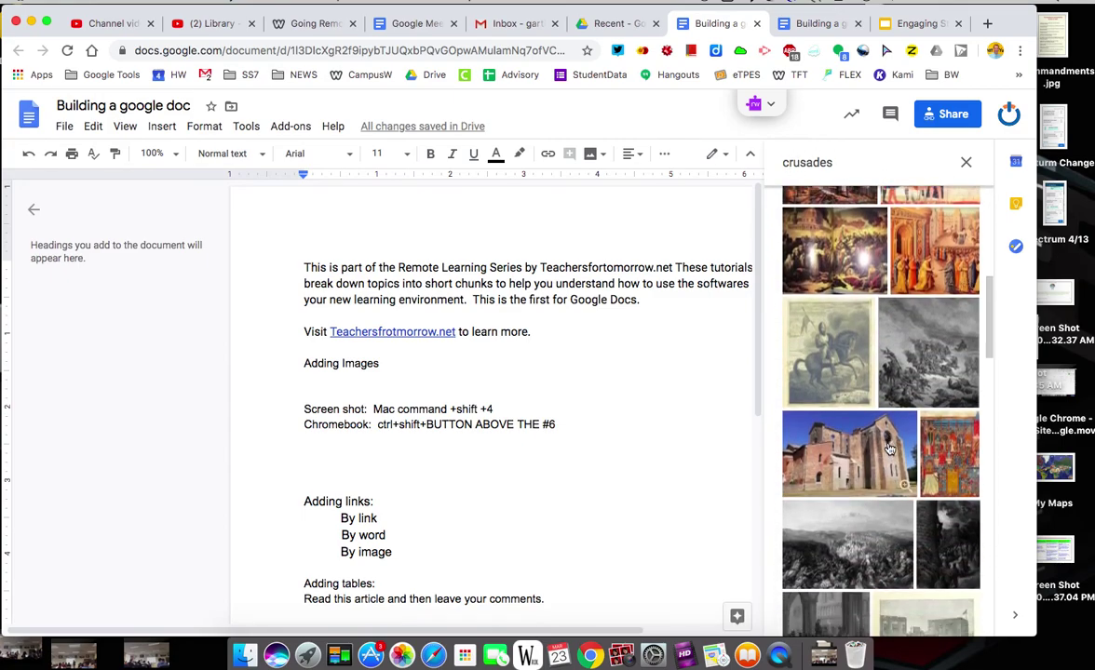
{"action": "scroll", "coordinate": [889, 449], "scroll_direction": "down", "scroll_amount": 1}
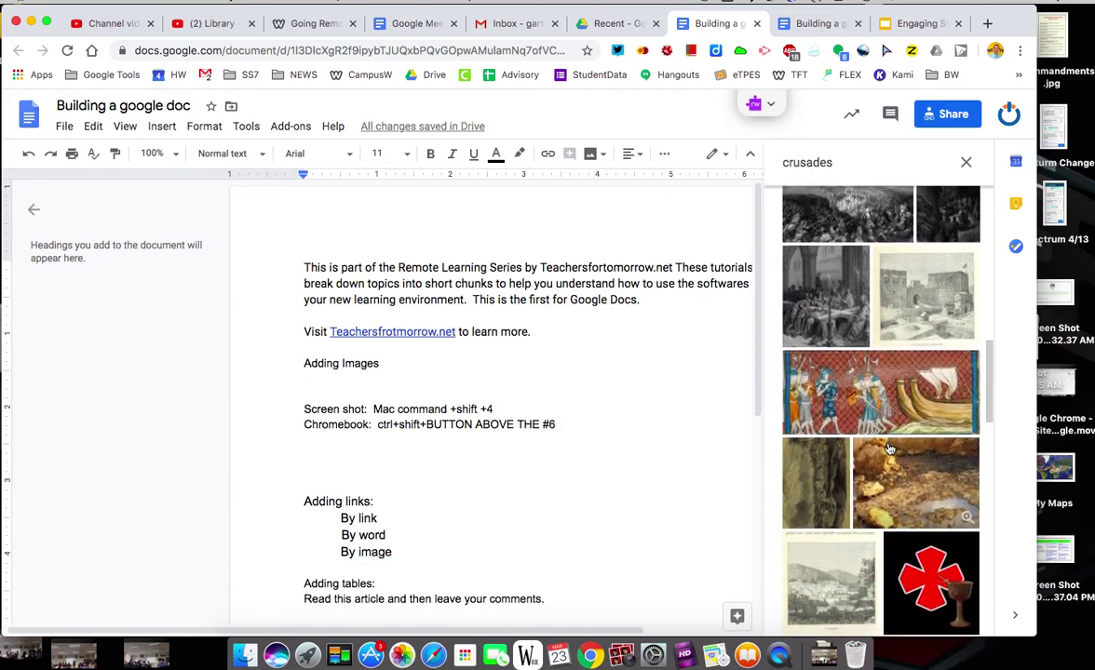
{"action": "scroll", "coordinate": [889, 449], "scroll_direction": "down", "scroll_amount": 5}
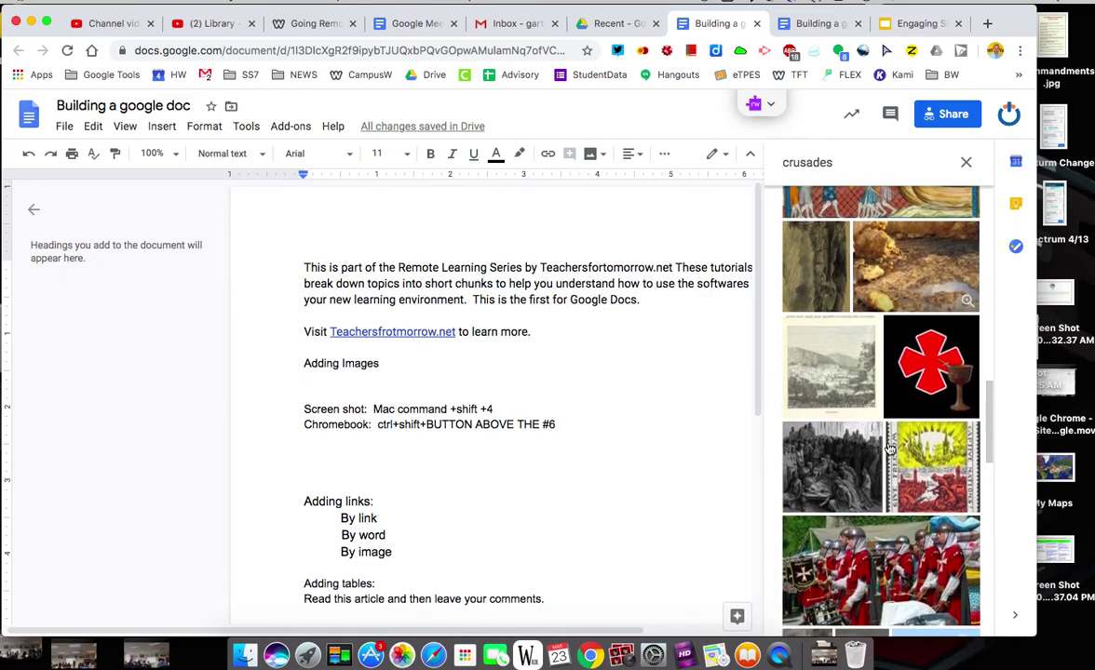
{"action": "scroll", "coordinate": [889, 449], "scroll_direction": "up", "scroll_amount": 15}
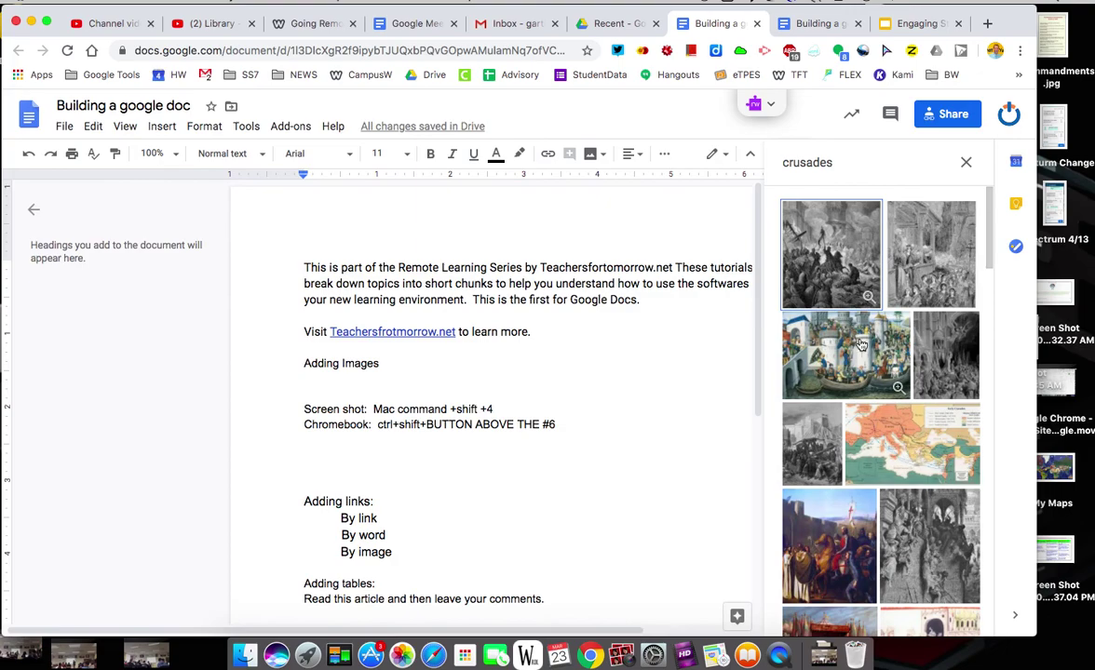
{"action": "scroll", "coordinate": [910, 437], "scroll_direction": "down", "scroll_amount": 3}
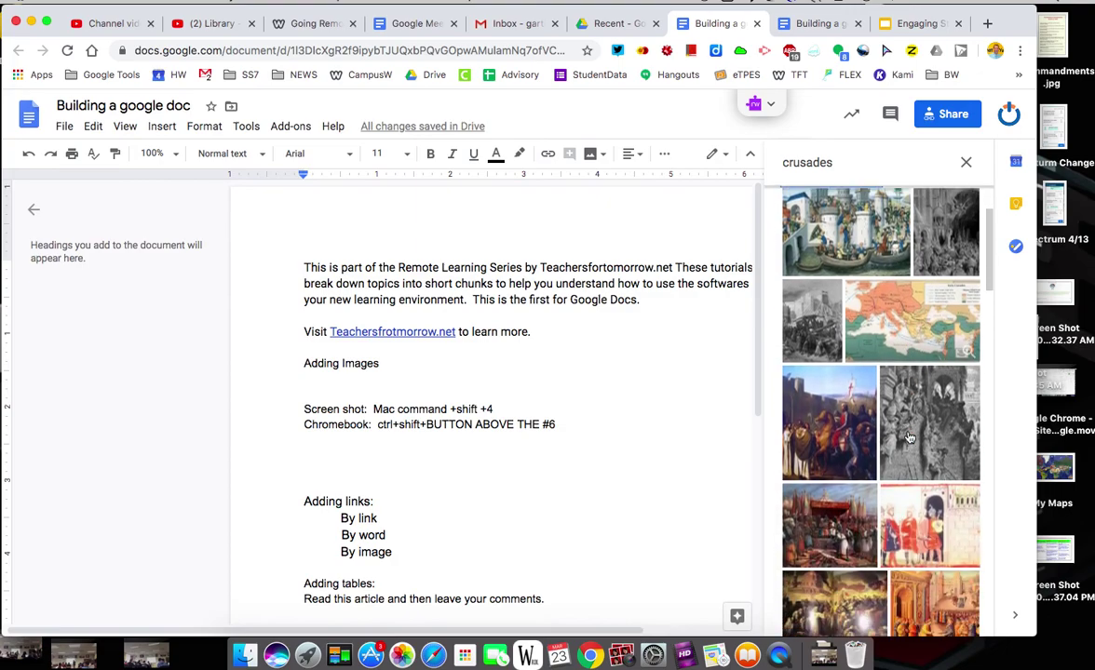
{"action": "left_click", "coordinate": [928, 523]}
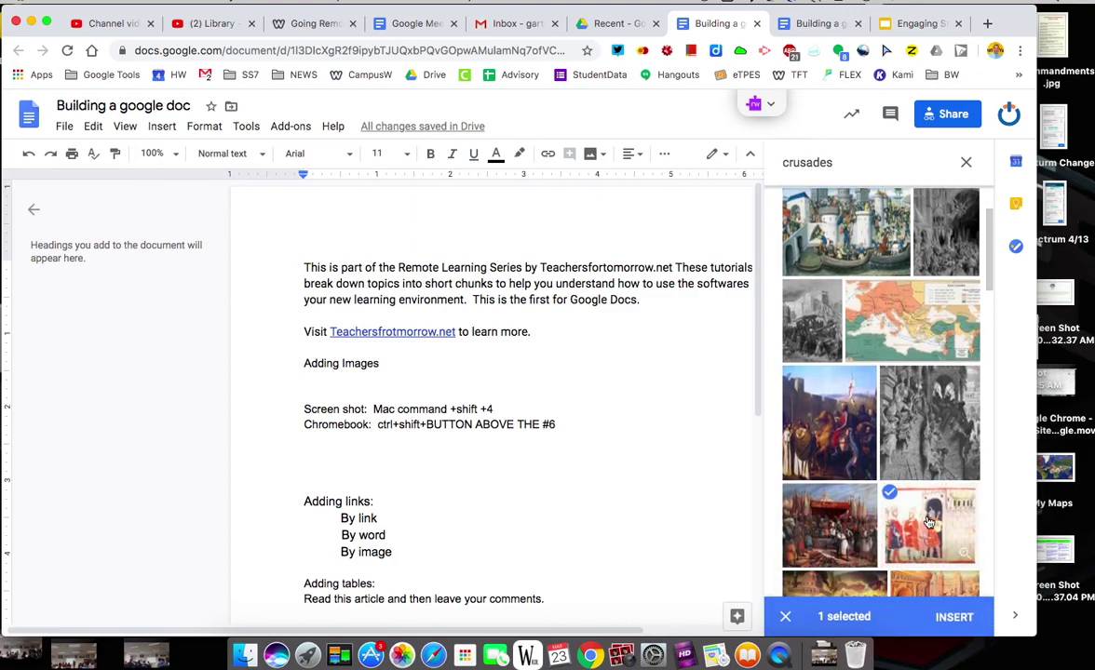
{"action": "left_click", "coordinate": [954, 616]}
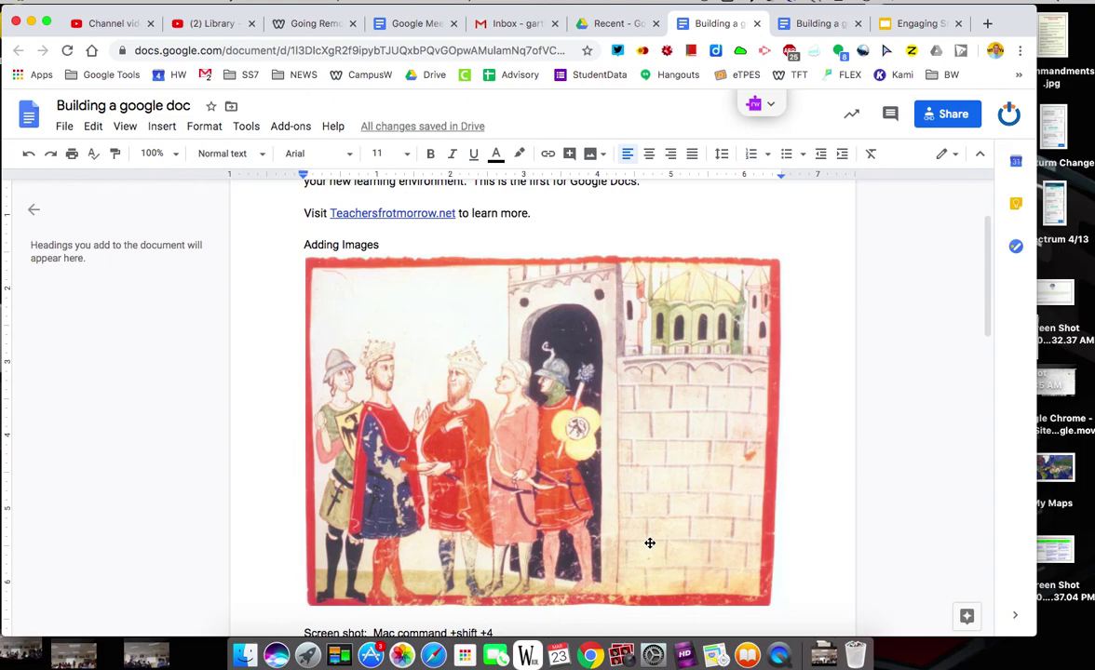
Step: Resize the crusades picture to about half size and add a blank line after the Chromebook line
{"action": "left_click", "coordinate": [601, 503]}
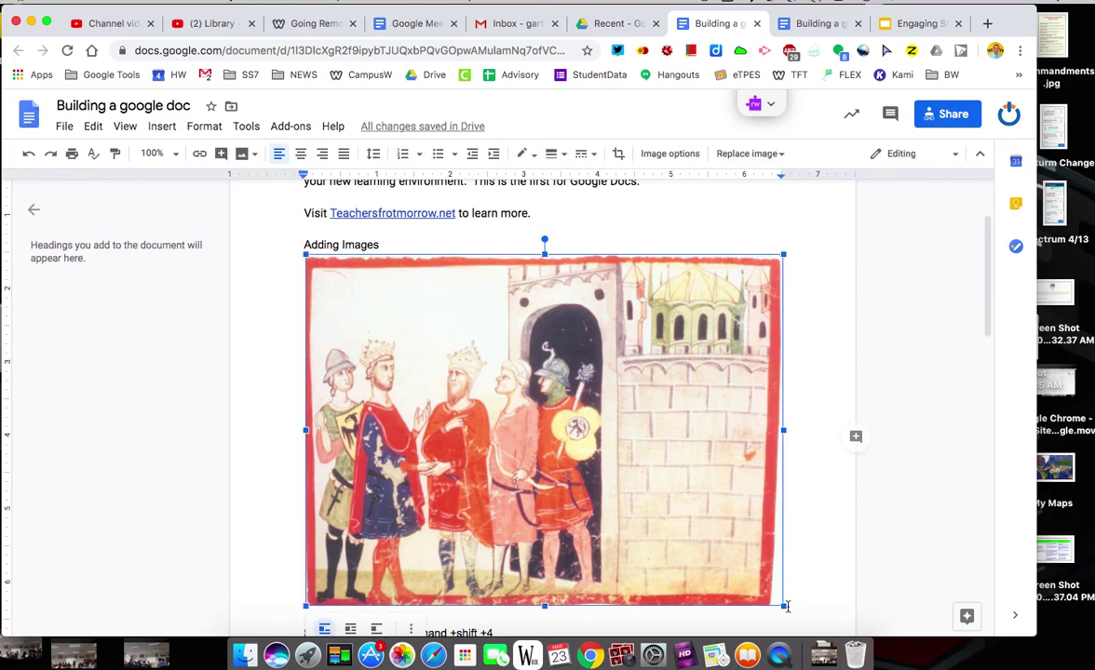
{"action": "left_click_drag", "start_coordinate": [781, 605], "coordinate": [538, 426]}
{"action": "left_click", "coordinate": [730, 475]}
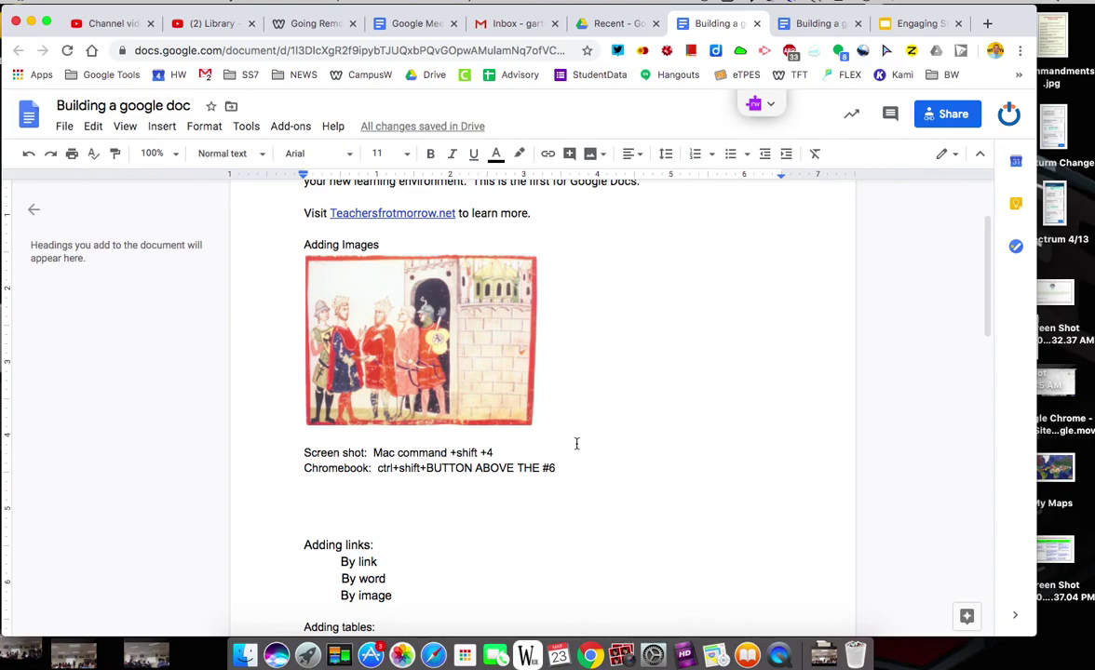
{"action": "key", "text": "Return"}
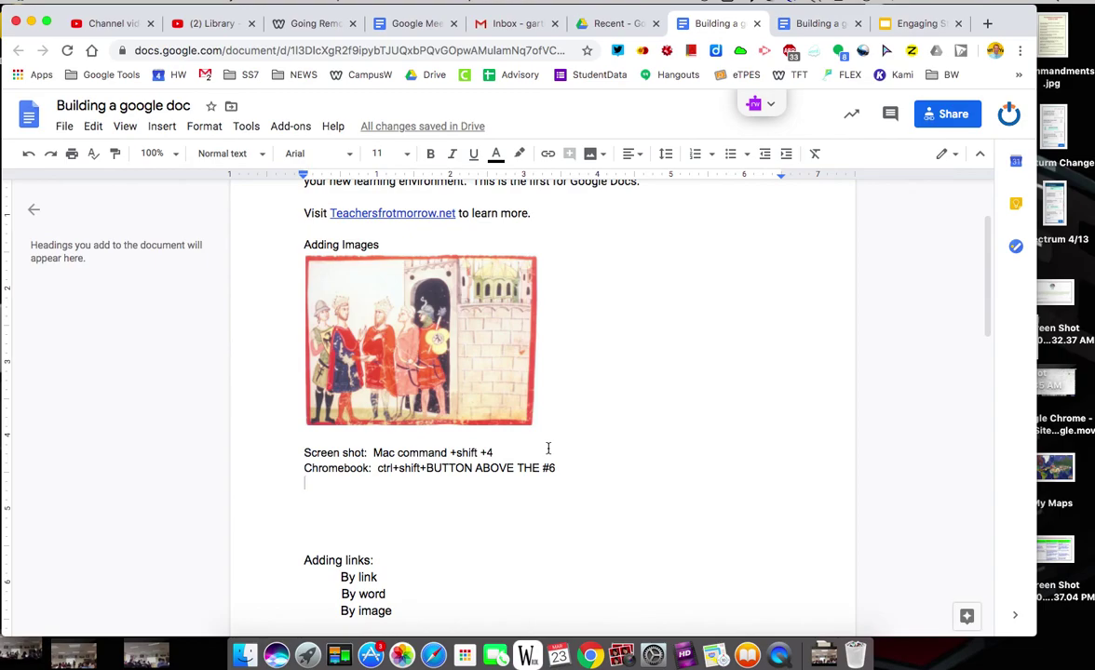
Step: Screenshot the crusades picture with Cmd+Shift+4 and find the Screen Shot file on the desktop
{"action": "key", "text": "super+shift+4"}
{"action": "left_click_drag", "start_coordinate": [304, 253], "coordinate": [536, 432]}
{"action": "key", "text": "F11"}
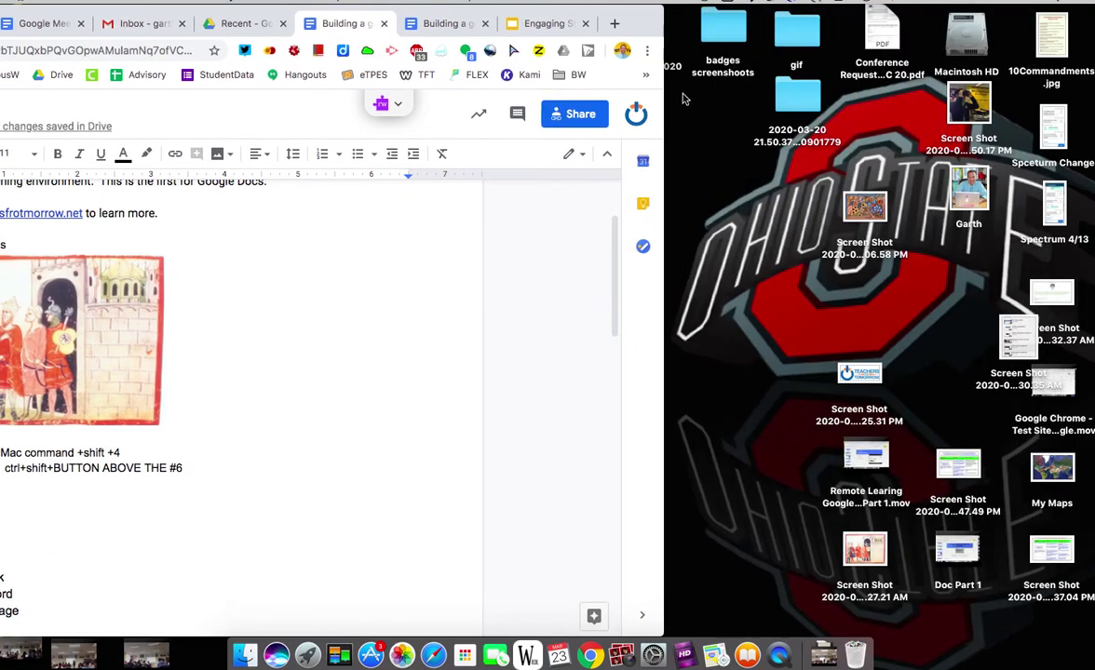
{"action": "left_click_drag", "start_coordinate": [864, 550], "coordinate": [786, 267]}
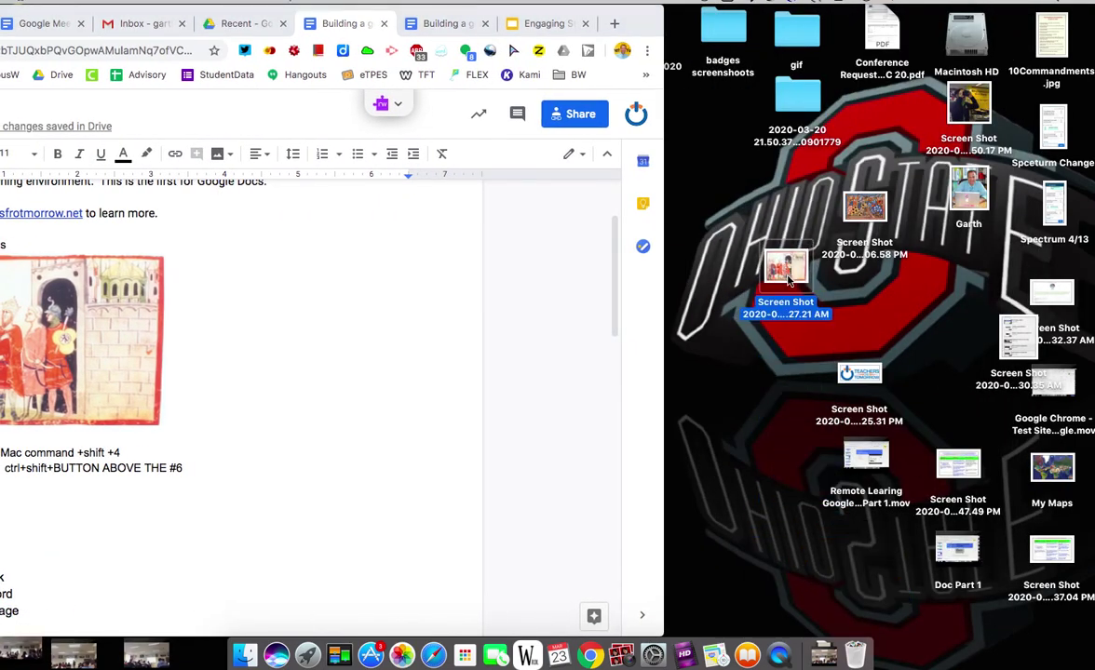
{"action": "left_click", "coordinate": [459, 13]}
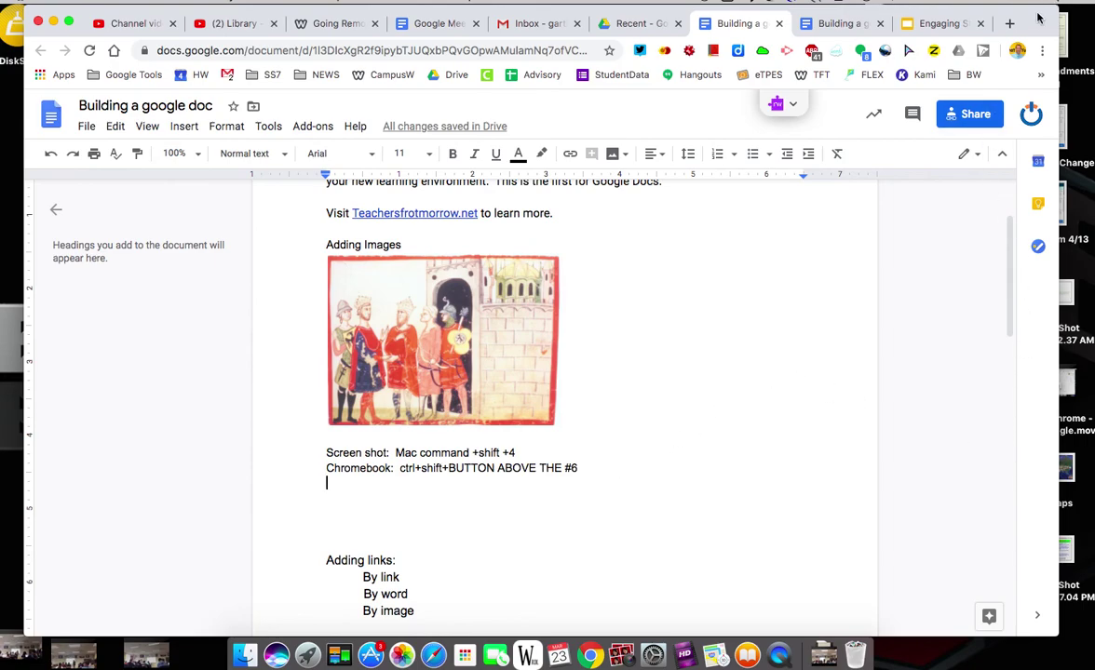
Step: Drag the My Maps image from the desktop into the document below the Chromebook line
{"action": "left_click_drag", "start_coordinate": [1016, 24], "coordinate": [861, 23]}
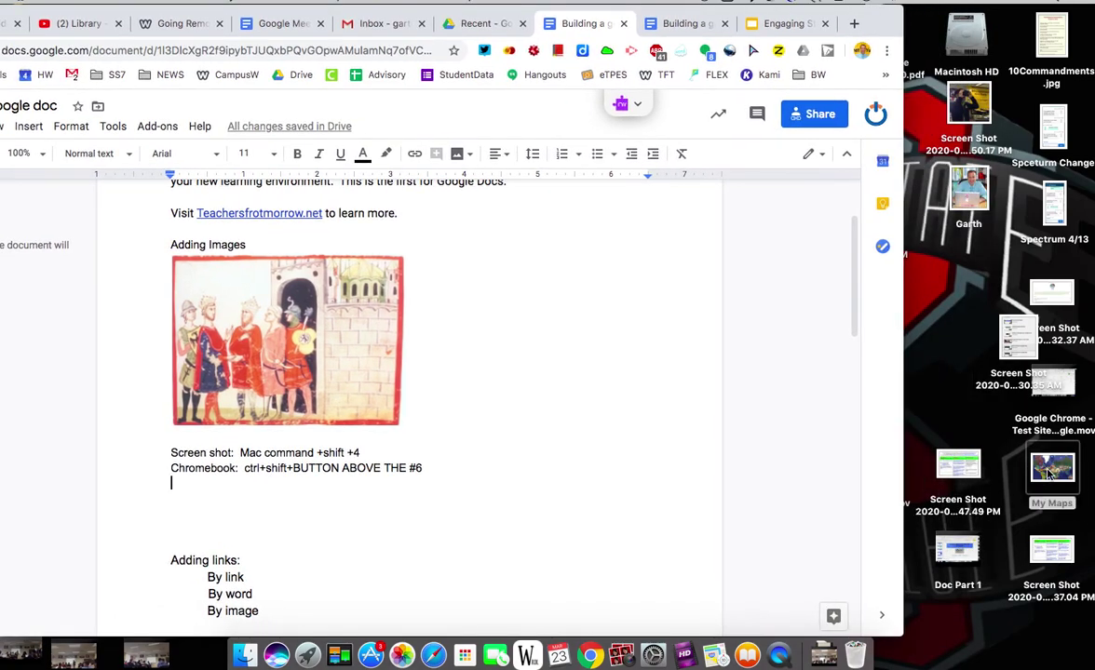
{"action": "left_click_drag", "start_coordinate": [1049, 475], "coordinate": [197, 501]}
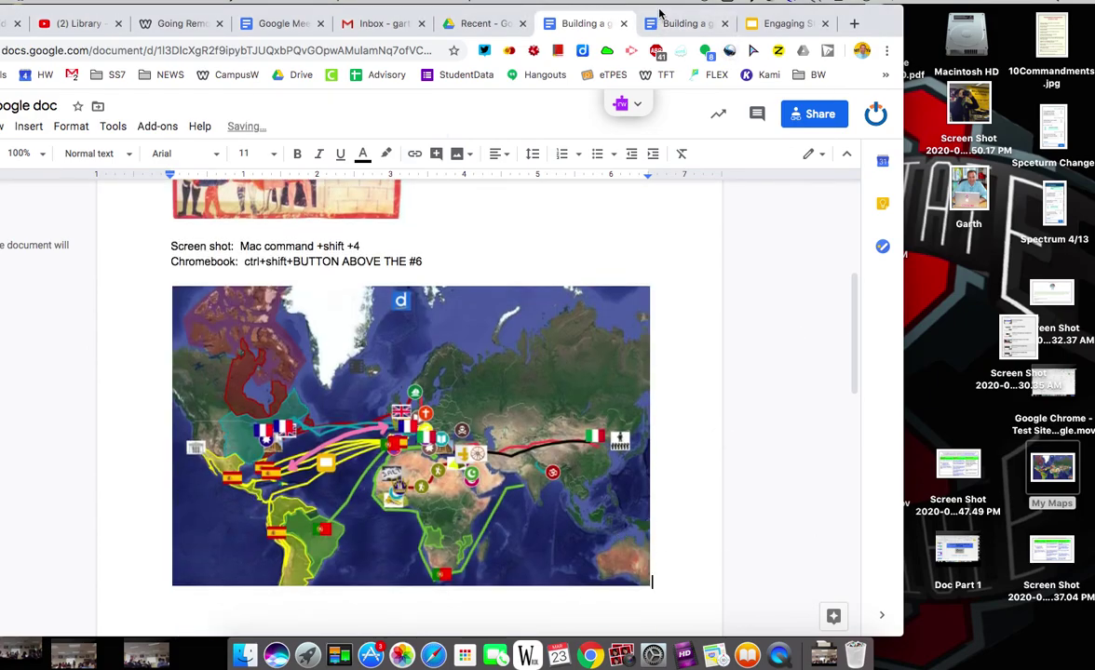
{"action": "left_click_drag", "start_coordinate": [659, 13], "coordinate": [820, 5]}
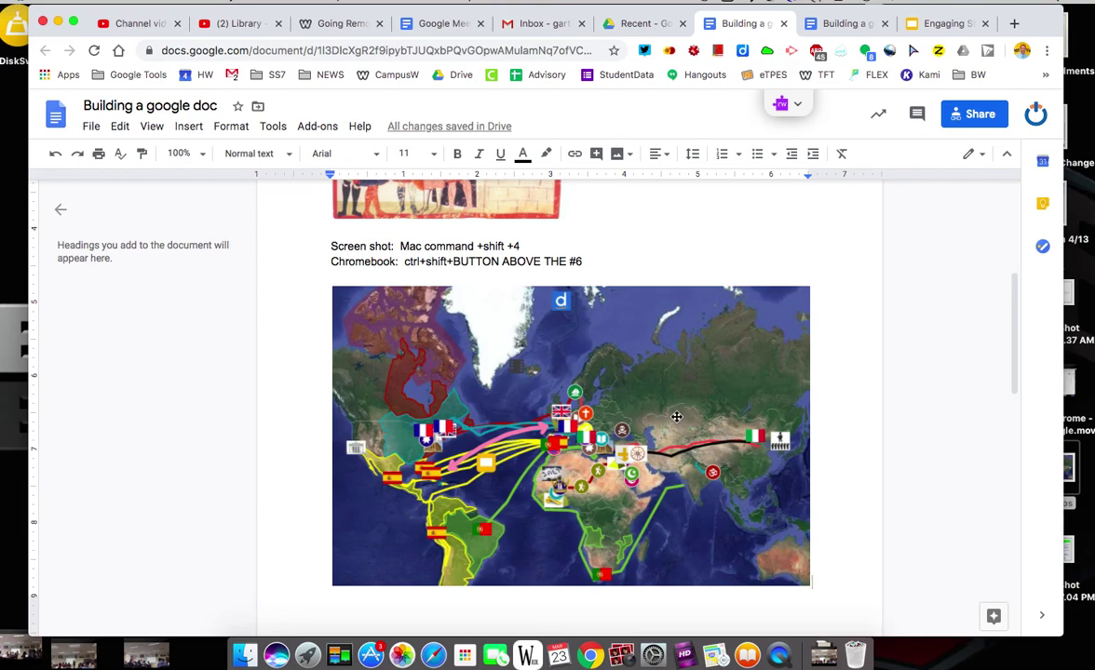
Step: Select the two screenshot shortcut lines and scroll down to Adding links on page 2
{"action": "scroll", "coordinate": [677, 416], "scroll_direction": "up", "scroll_amount": 5}
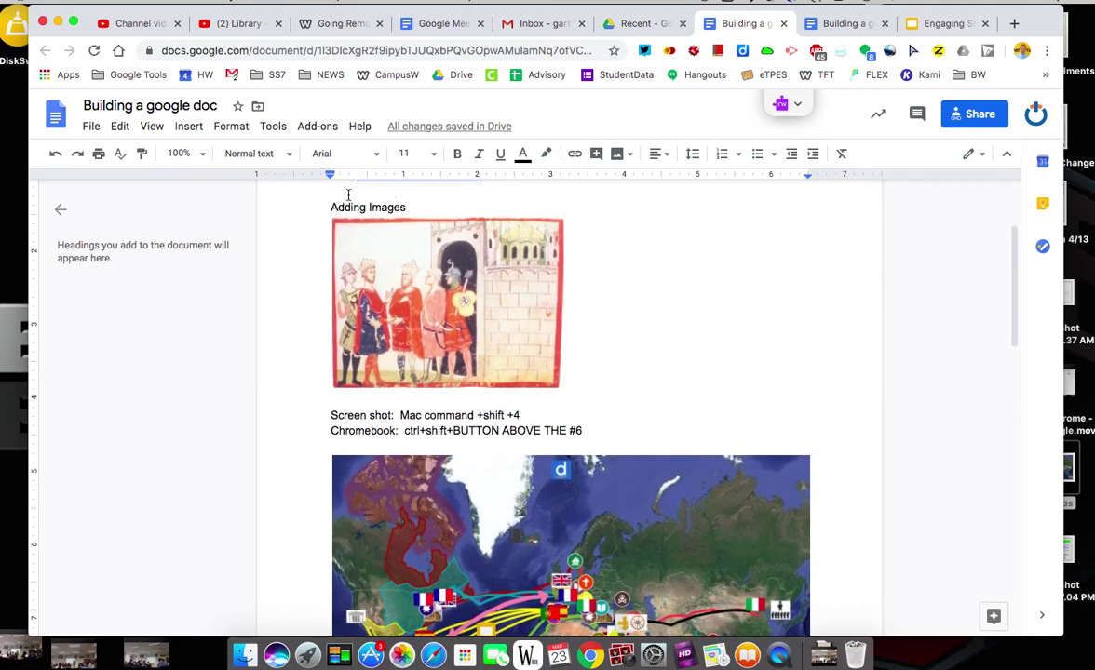
{"action": "left_click", "coordinate": [188, 127]}
{"action": "mouse_move", "coordinate": [212, 156]}
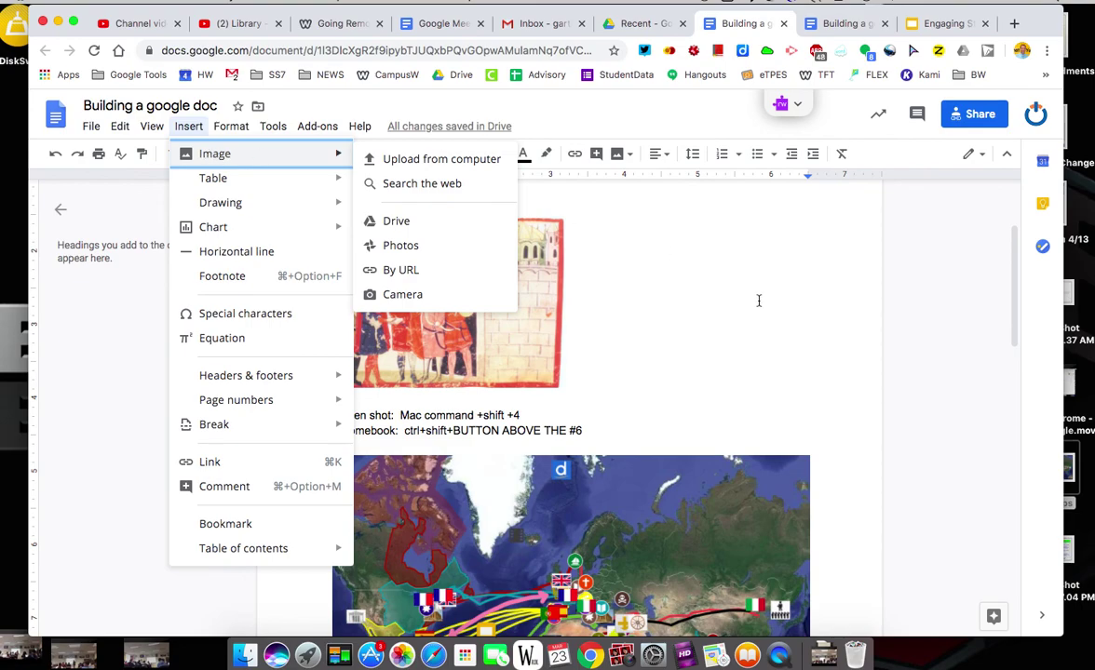
{"action": "left_click", "coordinate": [894, 307]}
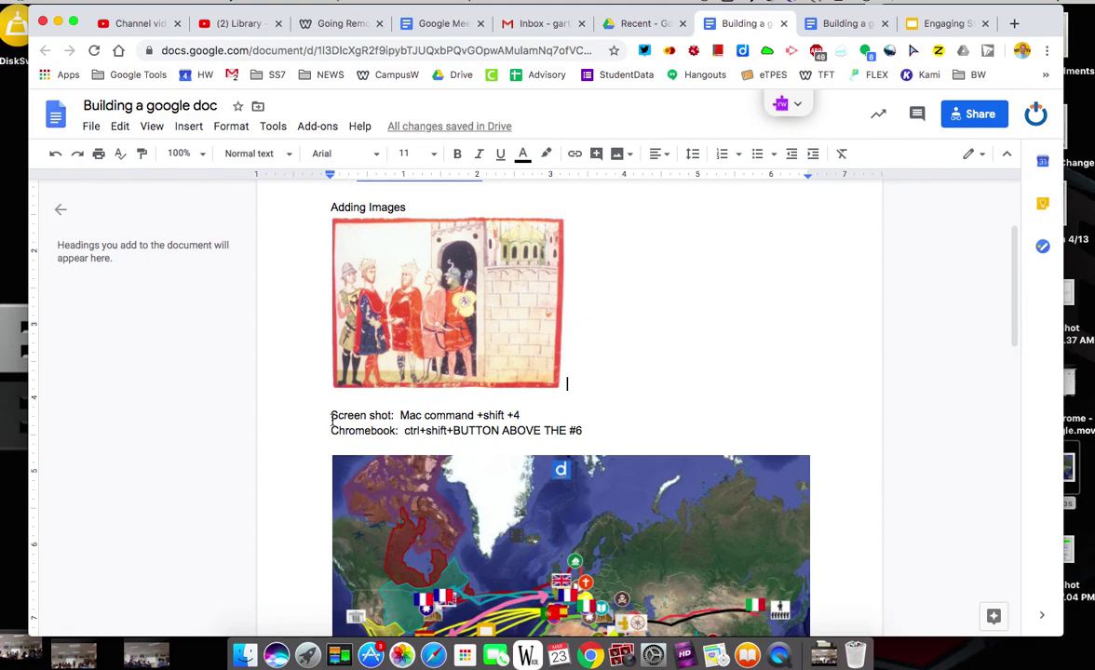
{"action": "left_click_drag", "start_coordinate": [331, 415], "coordinate": [586, 432]}
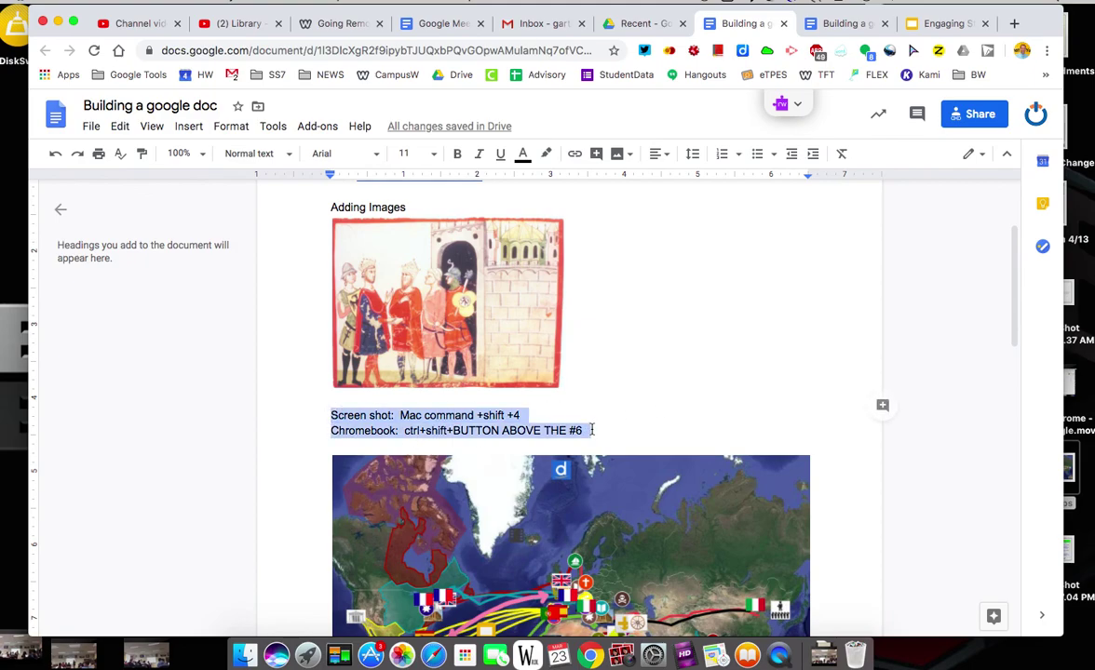
{"action": "scroll", "coordinate": [902, 458], "scroll_direction": "down", "scroll_amount": 3}
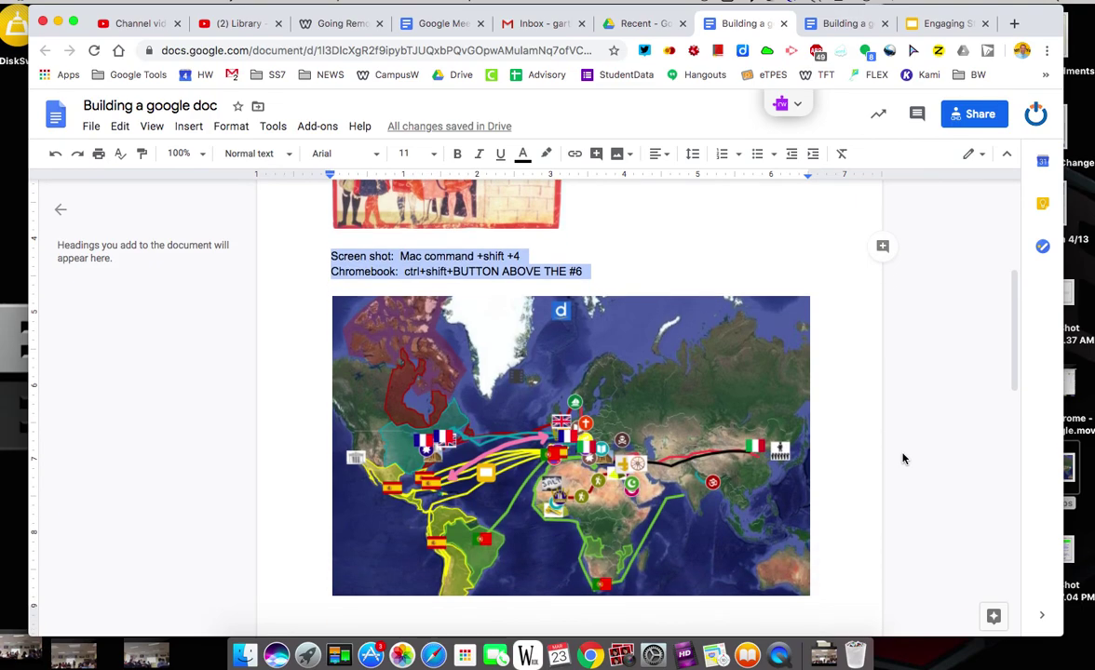
{"action": "scroll", "coordinate": [902, 458], "scroll_direction": "down", "scroll_amount": 10}
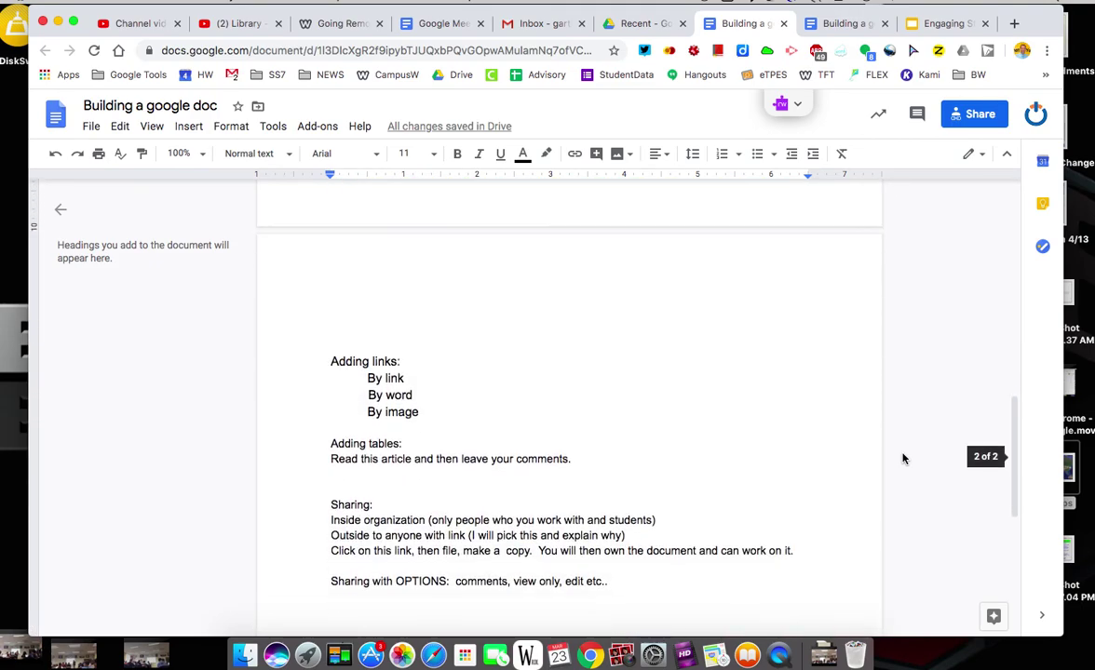
{"action": "scroll", "coordinate": [902, 458], "scroll_direction": "down", "scroll_amount": 1}
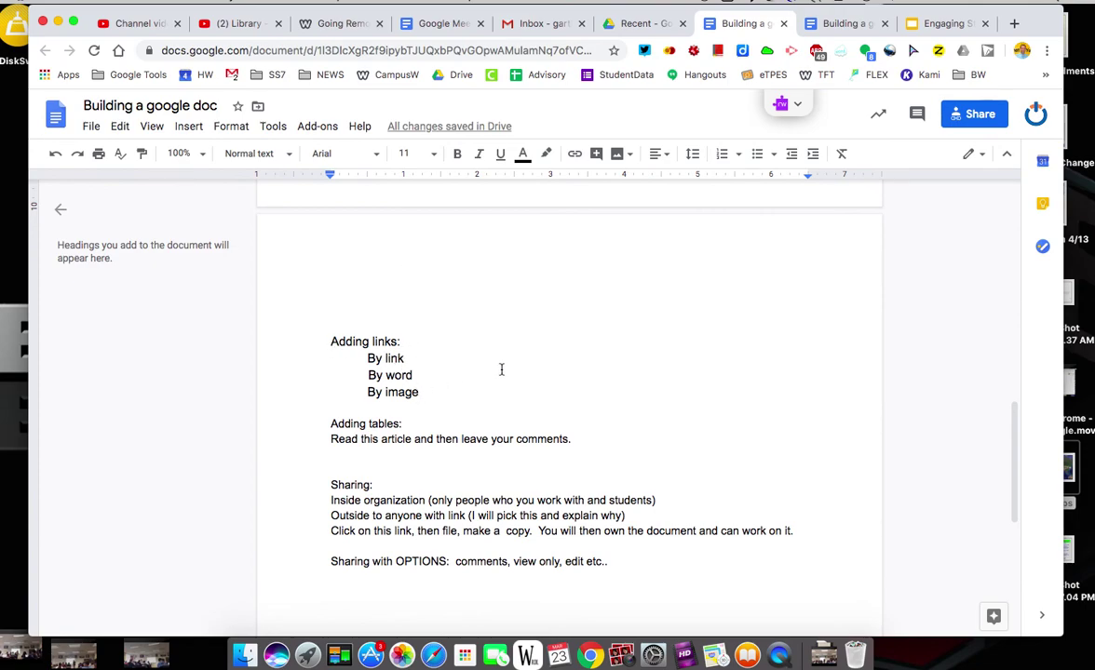
Step: Set the Adding links heading and its three items to size 24, removing extra spaces before By word
{"action": "left_click_drag", "start_coordinate": [430, 393], "coordinate": [295, 321]}
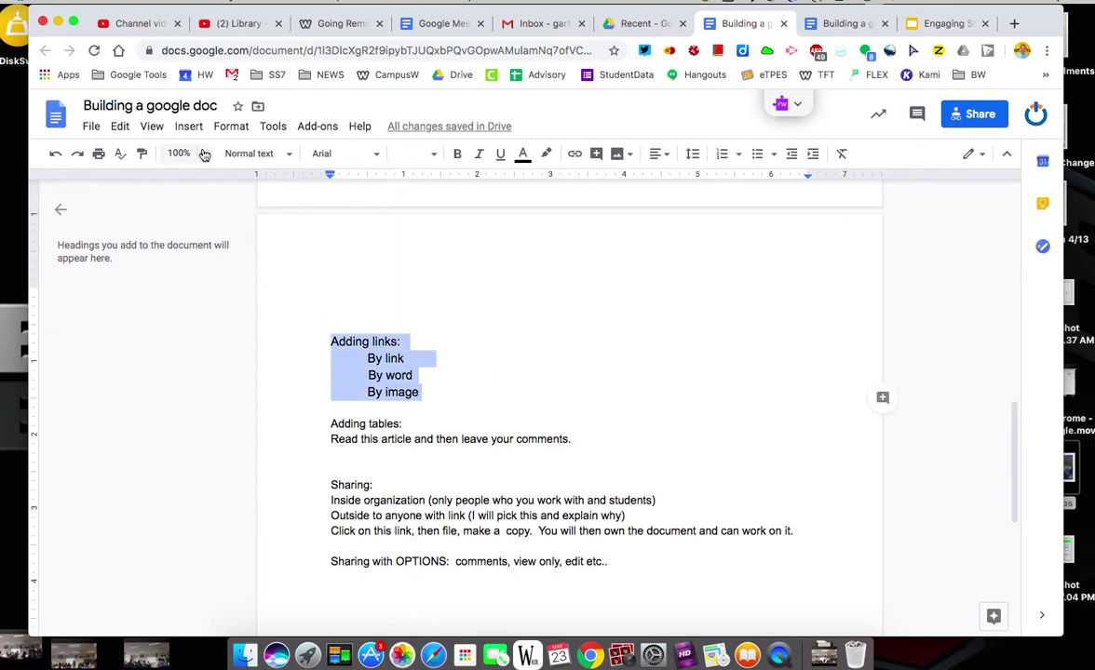
{"action": "left_click", "coordinate": [434, 155]}
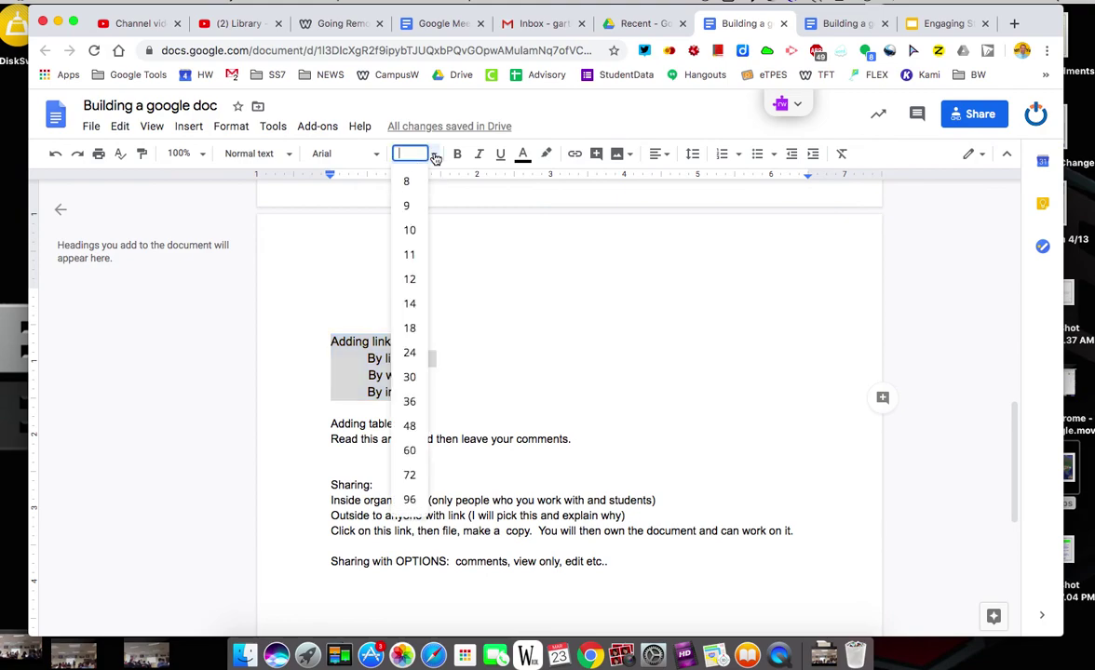
{"action": "left_click", "coordinate": [410, 352]}
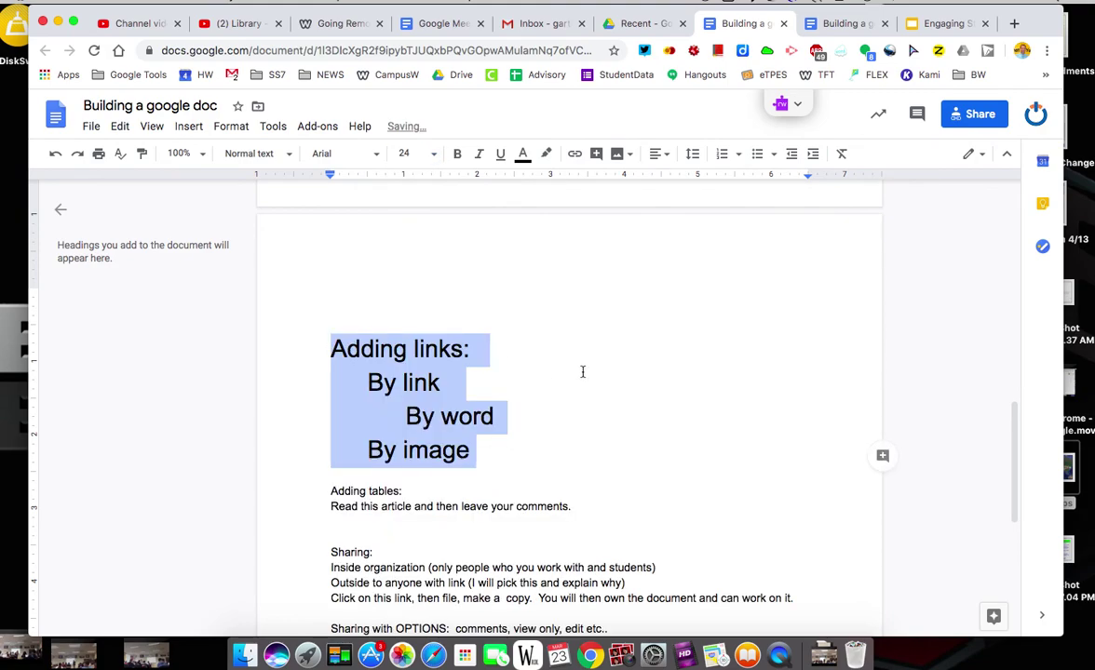
{"action": "left_click", "coordinate": [405, 417]}
{"action": "key", "text": "BackSpace"}
{"action": "key", "text": "BackSpace"}
{"action": "key", "text": "BackSpace"}
{"action": "key", "text": "BackSpace"}
{"action": "key", "text": "BackSpace"}
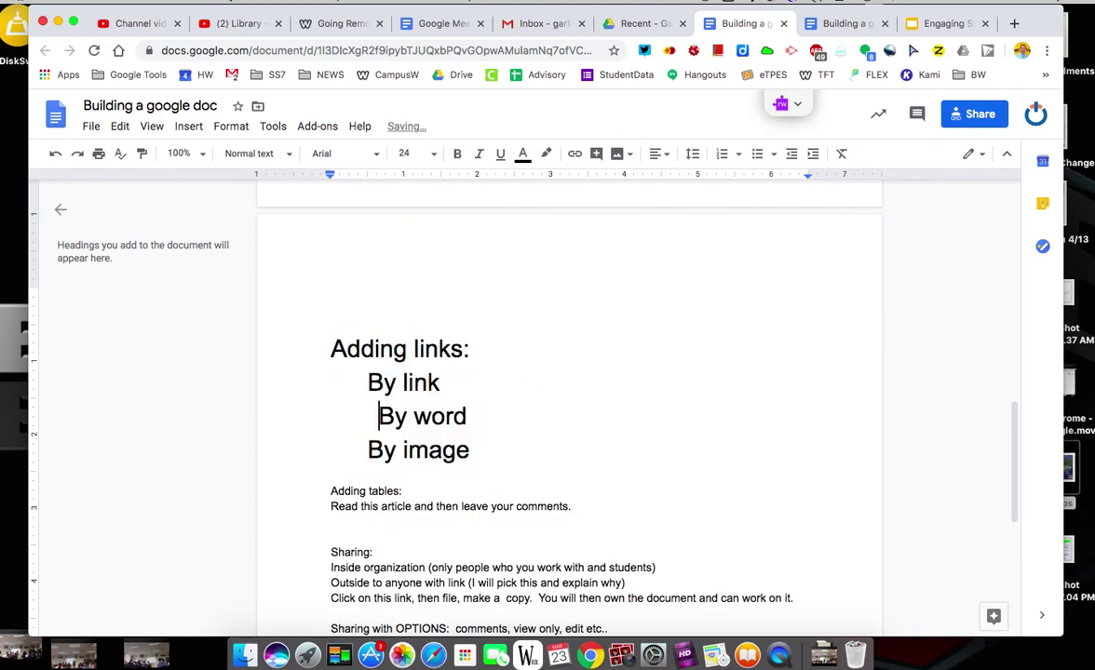
{"action": "key", "text": "BackSpace"}
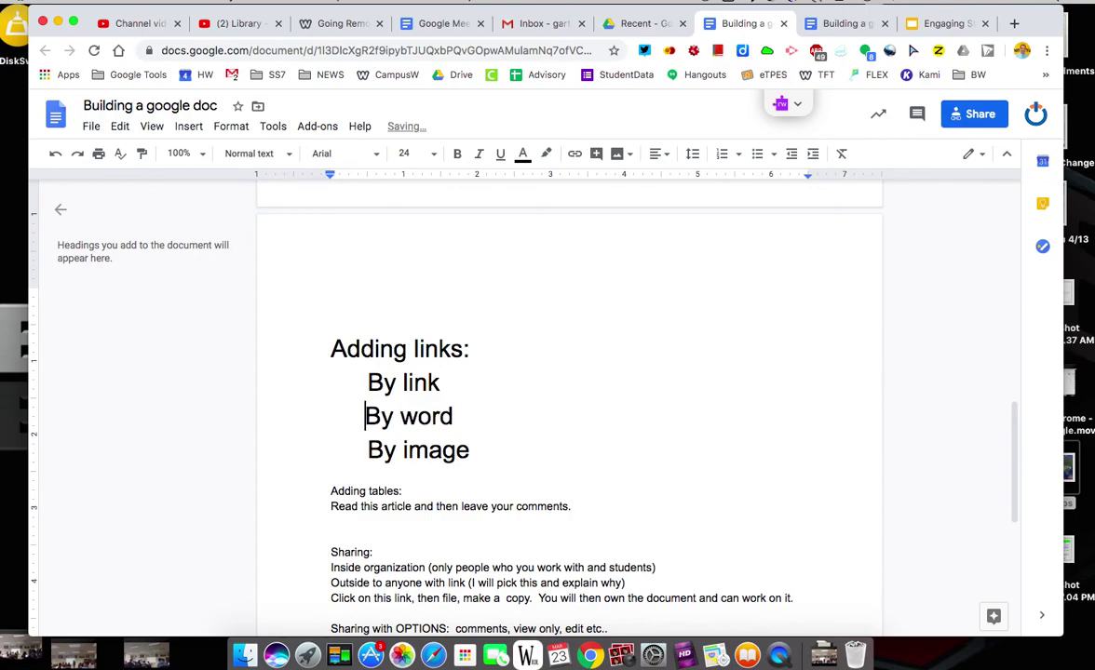
{"action": "left_click", "coordinate": [457, 380]}
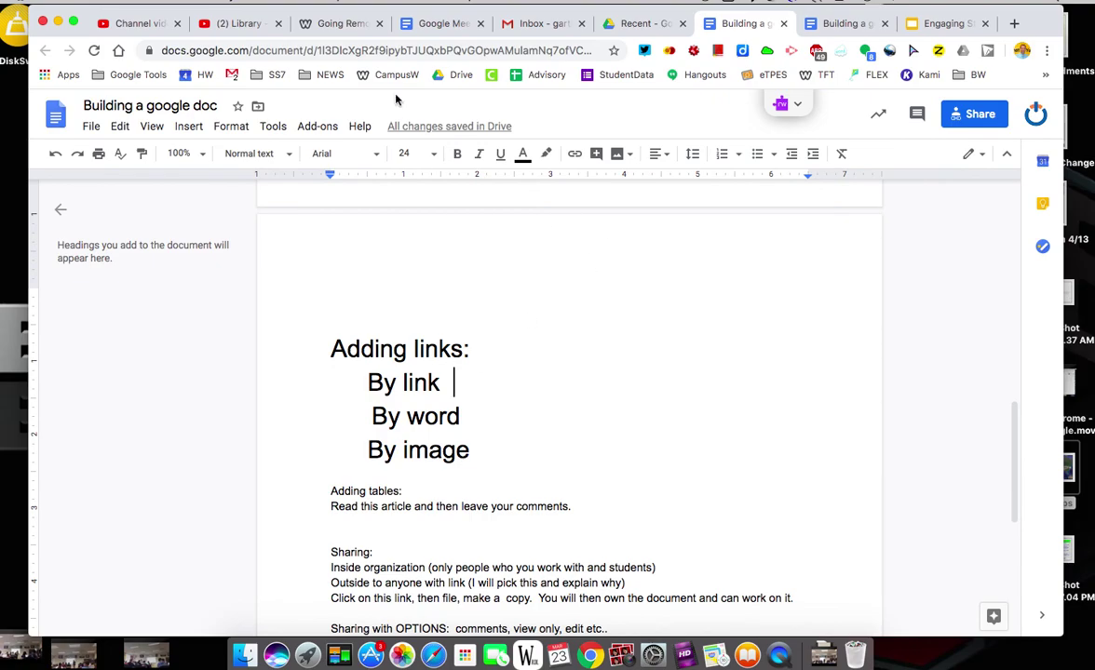
Step: Copy the teachersfortomorrow.net Going Remote tutorials page address, then go back to the Building a google doc tab
{"action": "left_click", "coordinate": [339, 24]}
{"action": "scroll", "coordinate": [577, 387], "scroll_direction": "up", "scroll_amount": 5}
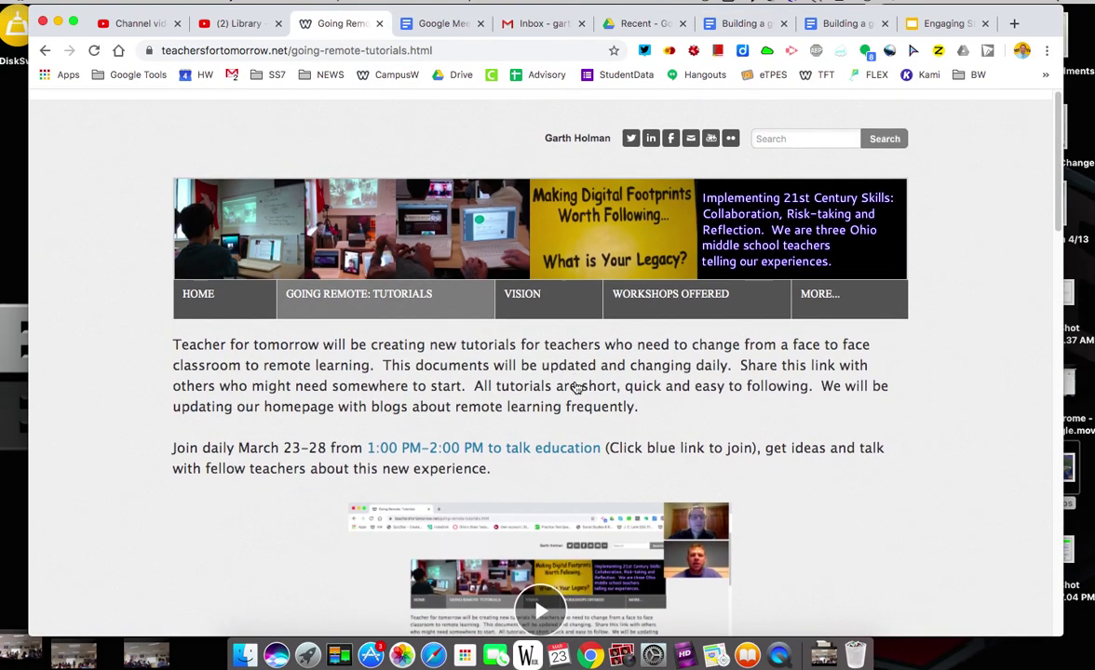
{"action": "scroll", "coordinate": [577, 388], "scroll_direction": "down", "scroll_amount": 1}
{"action": "scroll", "coordinate": [575, 381], "scroll_direction": "down", "scroll_amount": 5}
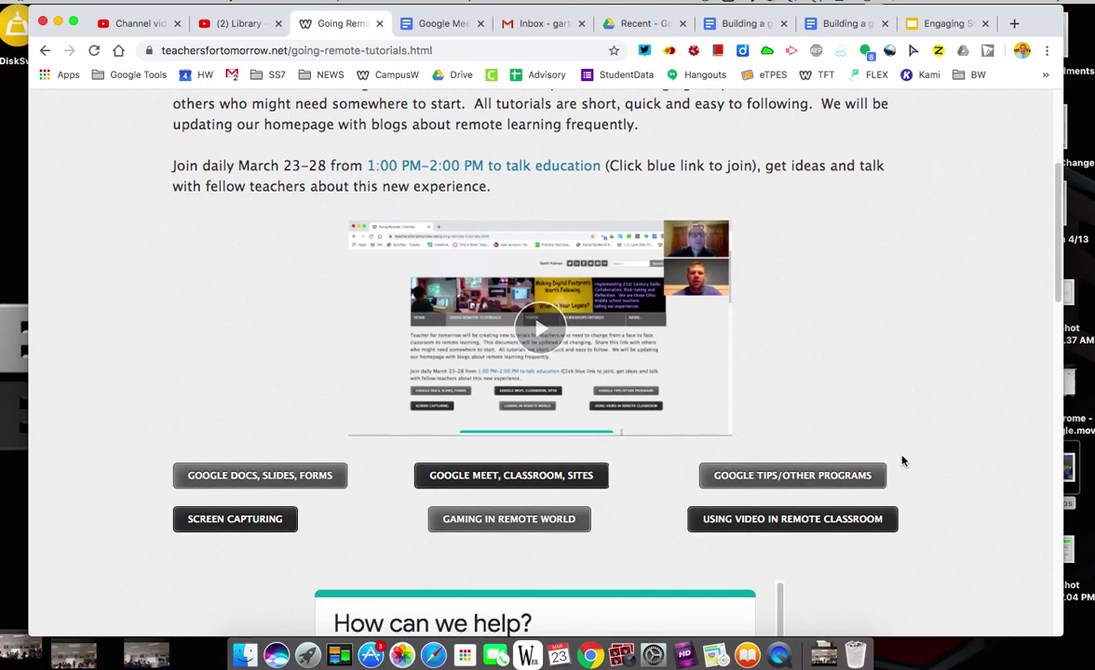
{"action": "scroll", "coordinate": [902, 459], "scroll_direction": "down", "scroll_amount": 8}
{"action": "scroll", "coordinate": [902, 459], "scroll_direction": "down", "scroll_amount": 3}
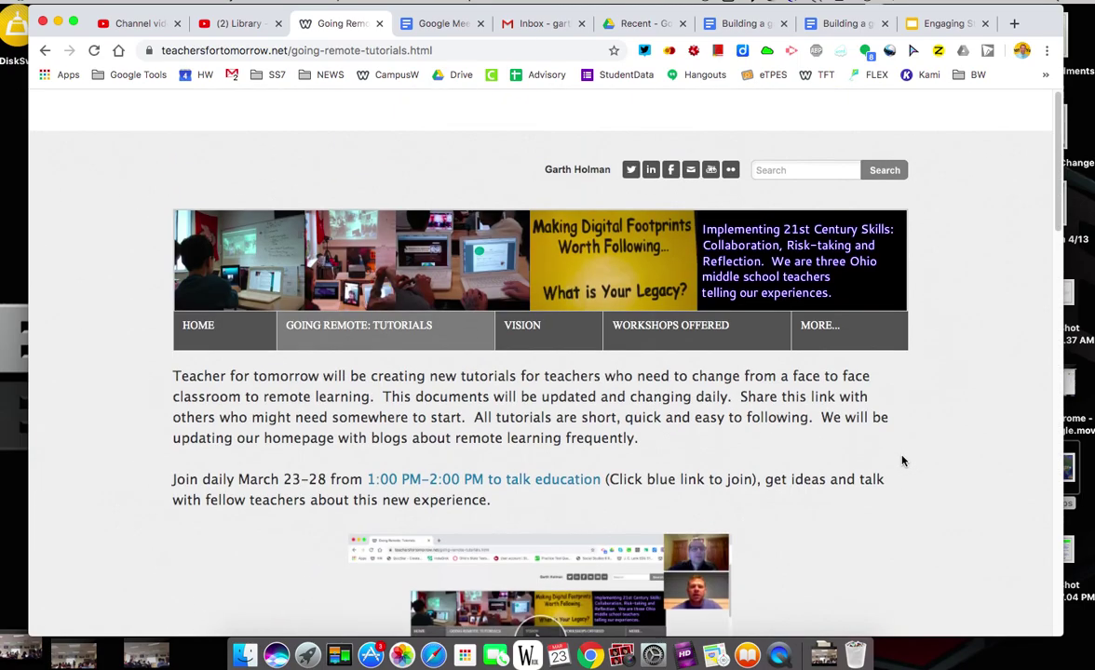
{"action": "scroll", "coordinate": [879, 478], "scroll_direction": "down", "scroll_amount": 1}
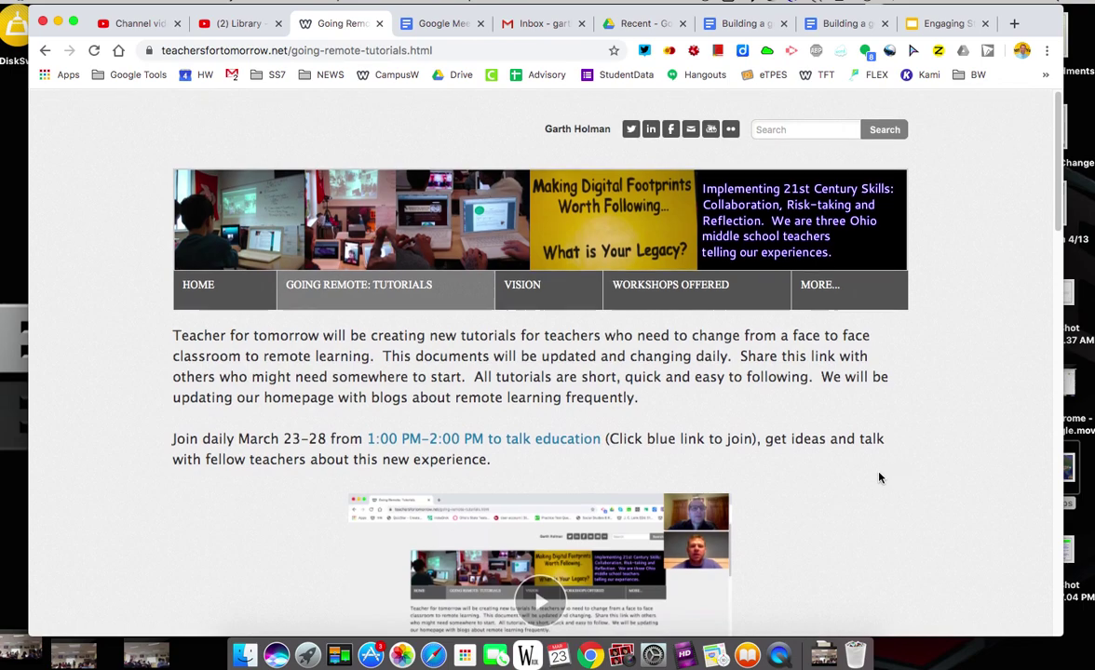
{"action": "left_click", "coordinate": [484, 51]}
{"action": "key", "text": "super+c"}
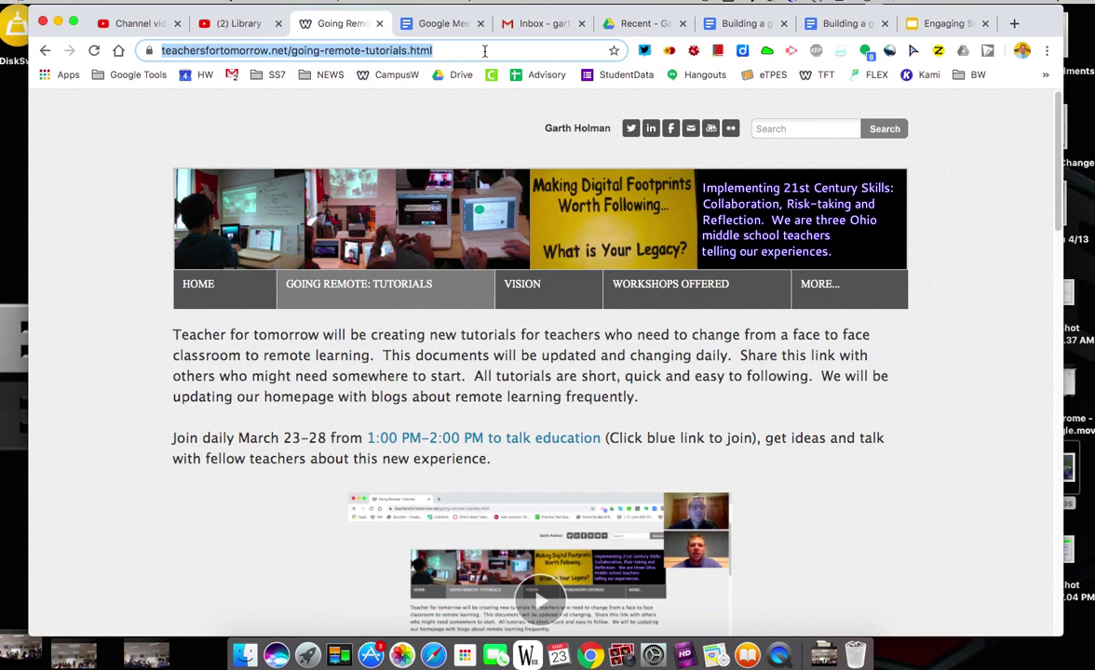
{"action": "left_click", "coordinate": [736, 24]}
Step: Paste the going-remote-tutorials.html address on a new line under By link and check its preview
{"action": "left_click", "coordinate": [453, 383]}
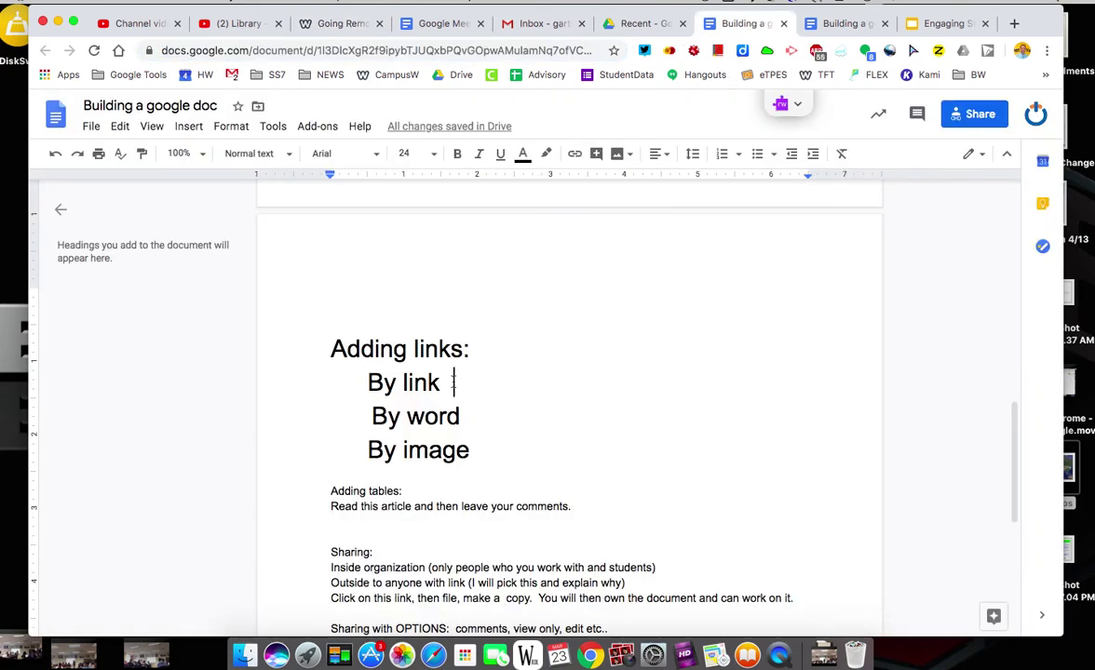
{"action": "key", "text": "Return"}
{"action": "key", "text": "super+v"}
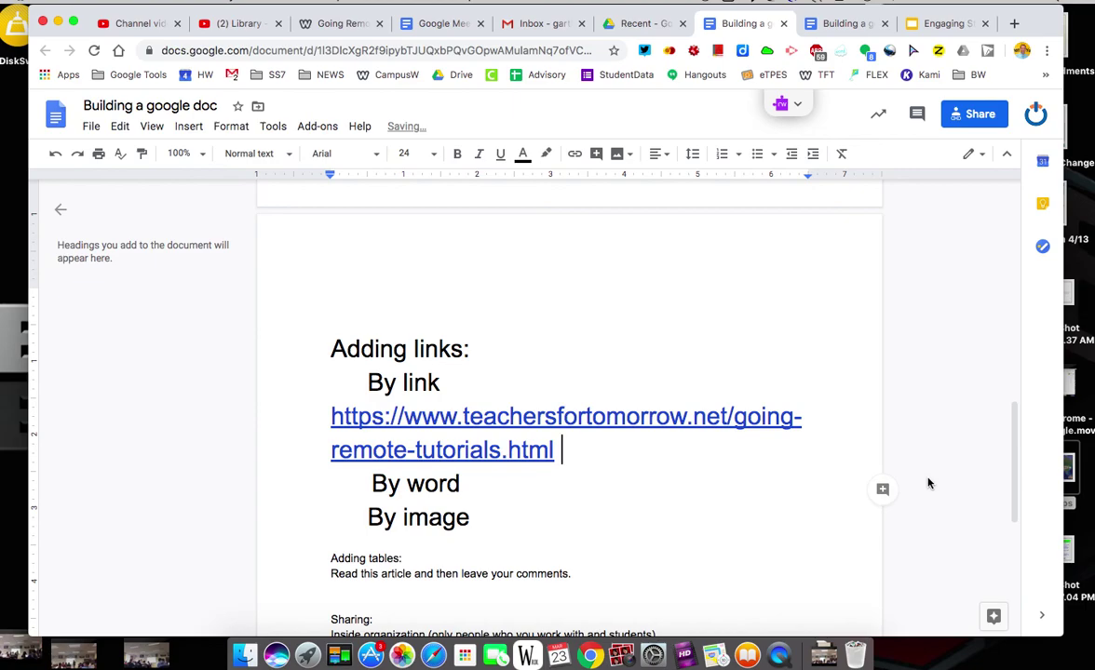
{"action": "left_click", "coordinate": [440, 416]}
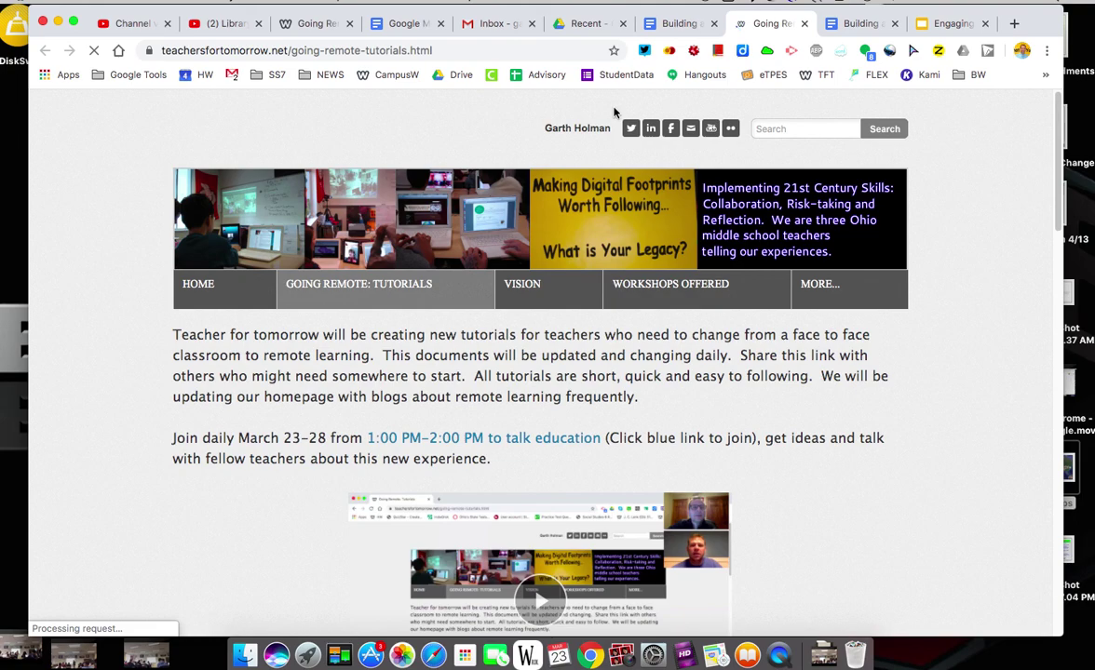
{"action": "left_click", "coordinate": [677, 23]}
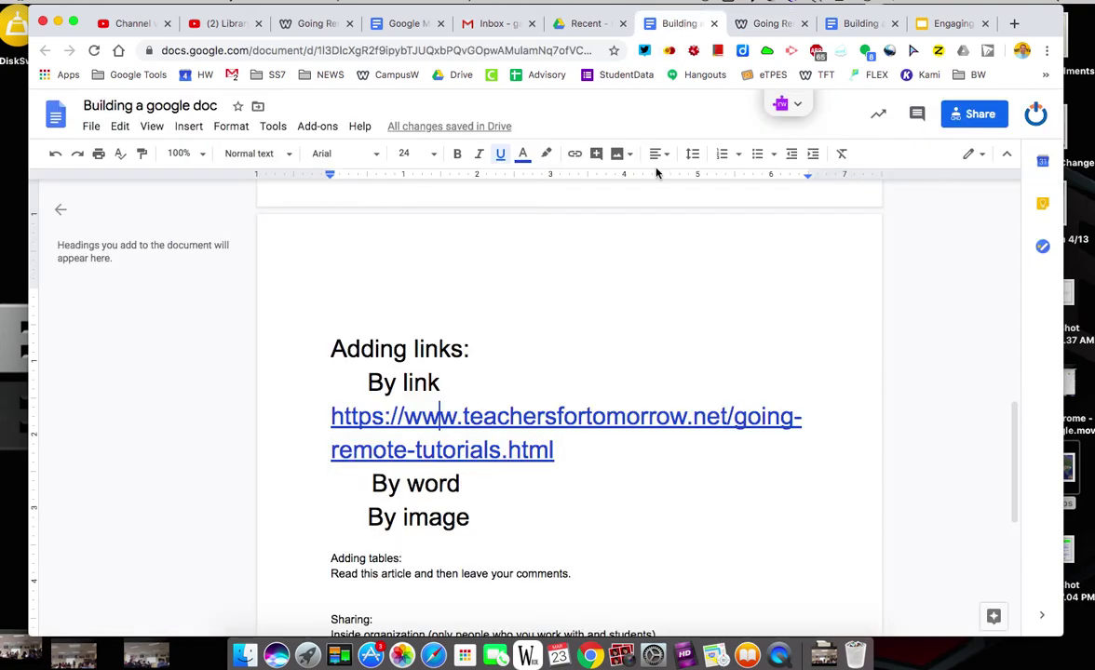
{"action": "left_click", "coordinate": [564, 454]}
Step: Link the word 'word' in the By word line to the going-remote-tutorials.html page
{"action": "left_click", "coordinate": [407, 483]}
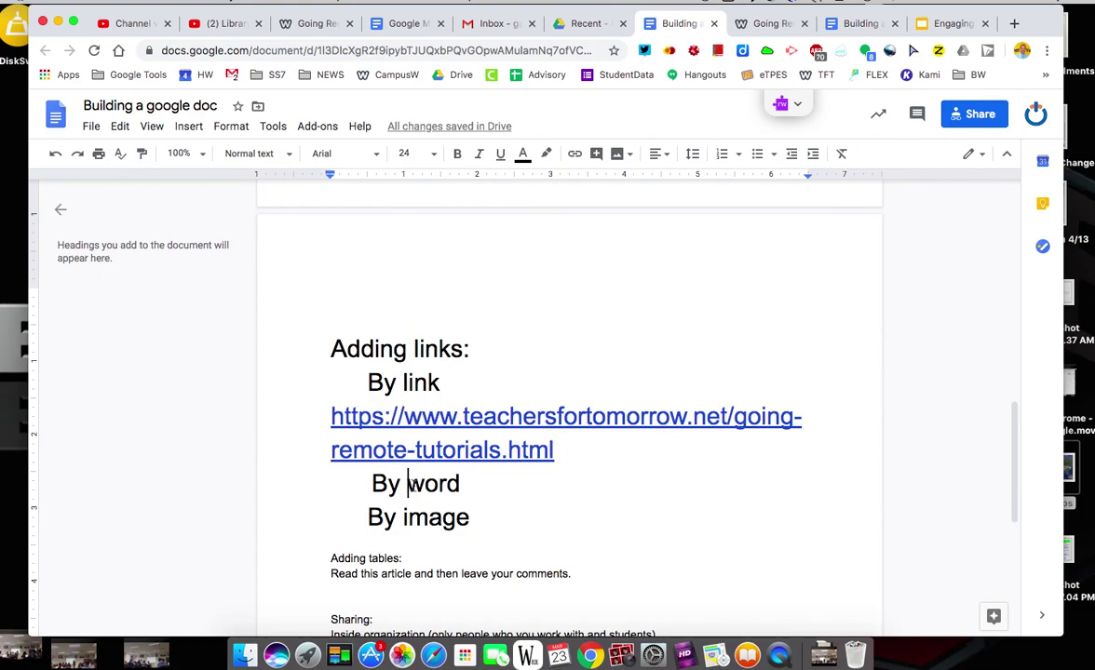
{"action": "left_click_drag", "start_coordinate": [407, 483], "coordinate": [460, 483]}
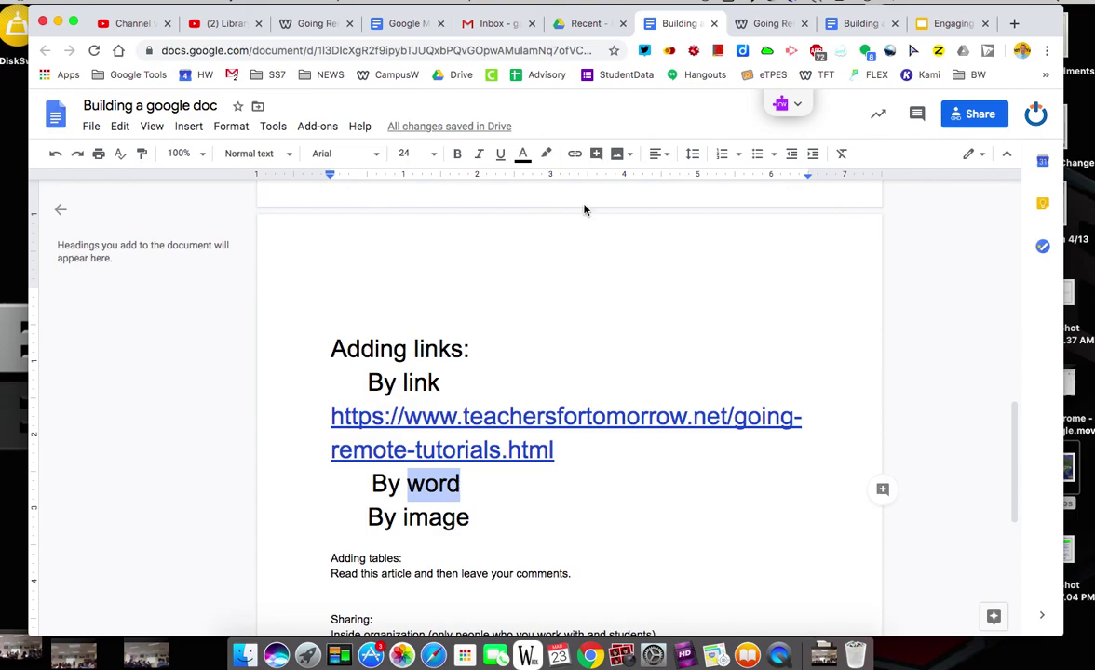
{"action": "left_click", "coordinate": [575, 155]}
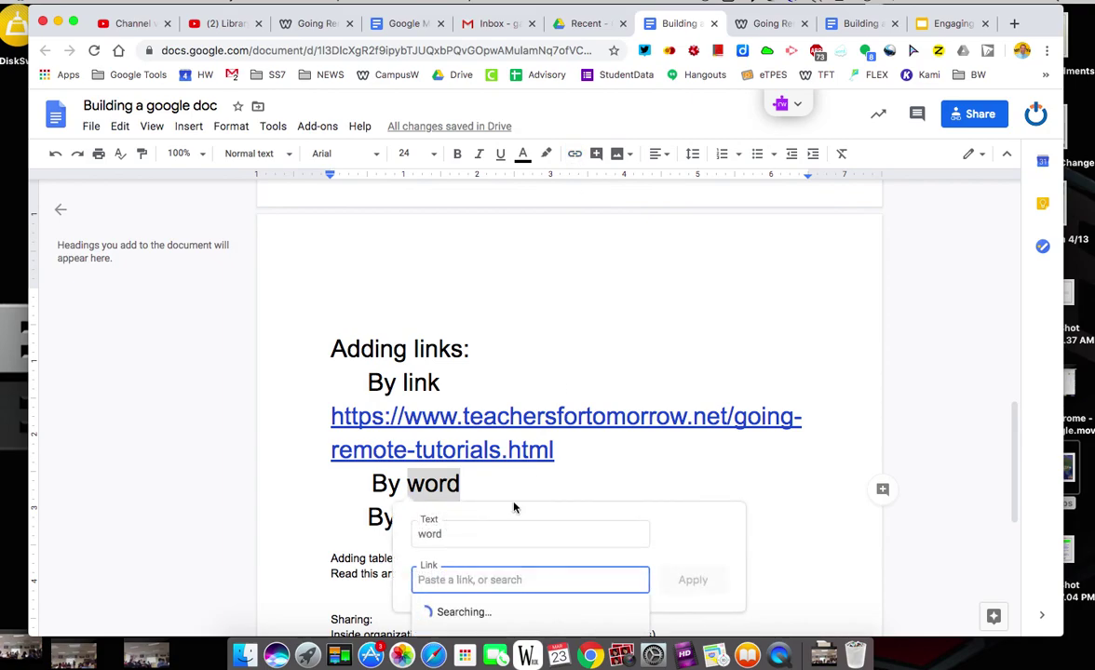
{"action": "key", "text": "super+v"}
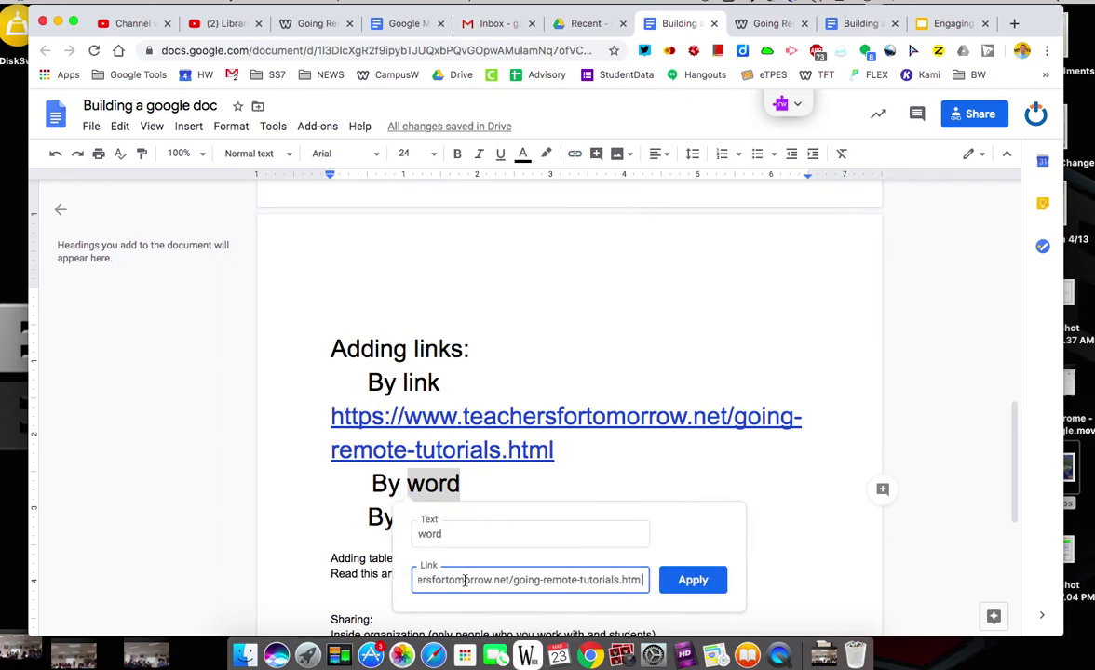
{"action": "left_click", "coordinate": [689, 580]}
{"action": "left_click", "coordinate": [526, 503]}
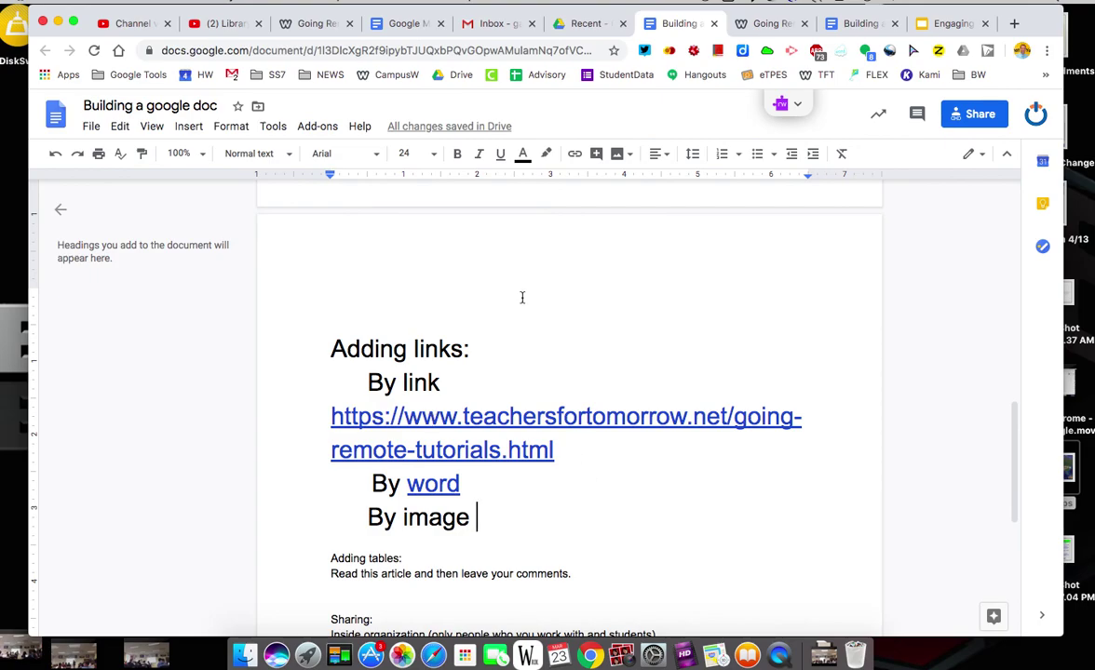
Step: Check where the table's 'What is Google Sites?' link points, then go back to 'Building a google doc'
{"action": "left_click", "coordinate": [410, 25]}
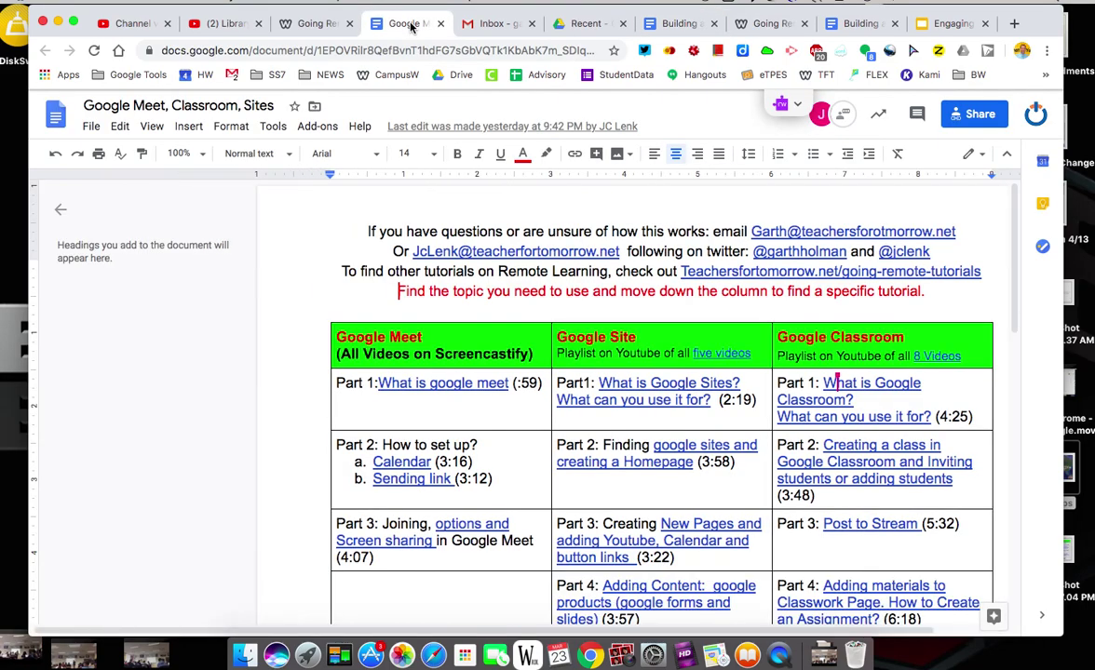
{"action": "scroll", "coordinate": [503, 371], "scroll_direction": "down", "scroll_amount": 3}
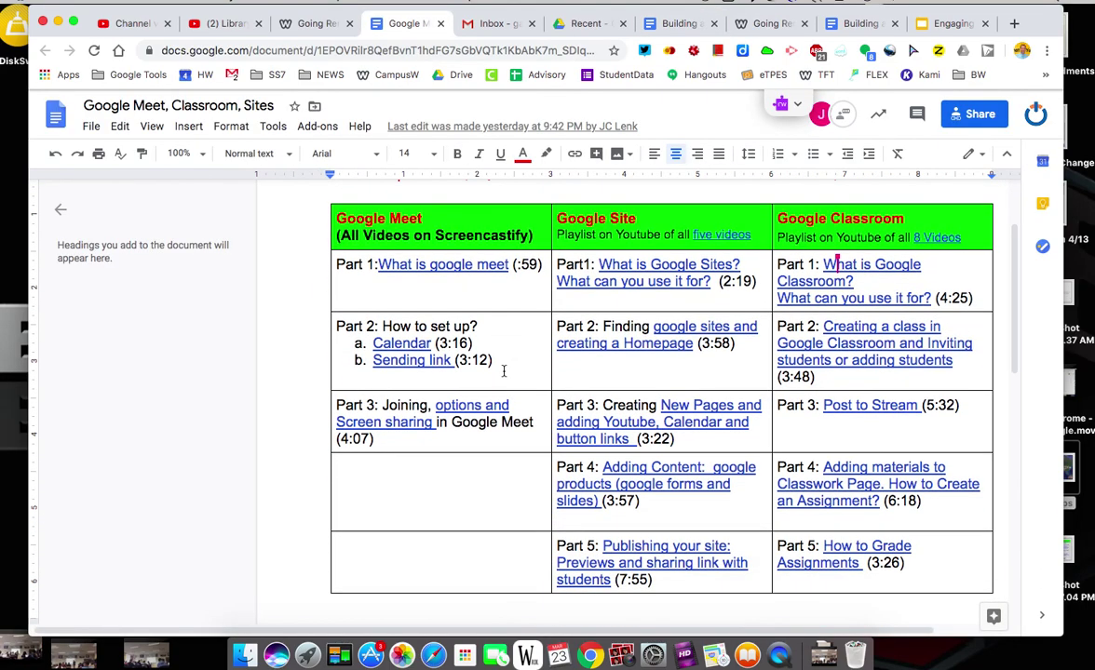
{"action": "scroll", "coordinate": [502, 371], "scroll_direction": "right", "scroll_amount": 1}
{"action": "scroll", "coordinate": [504, 372], "scroll_direction": "right", "scroll_amount": 2}
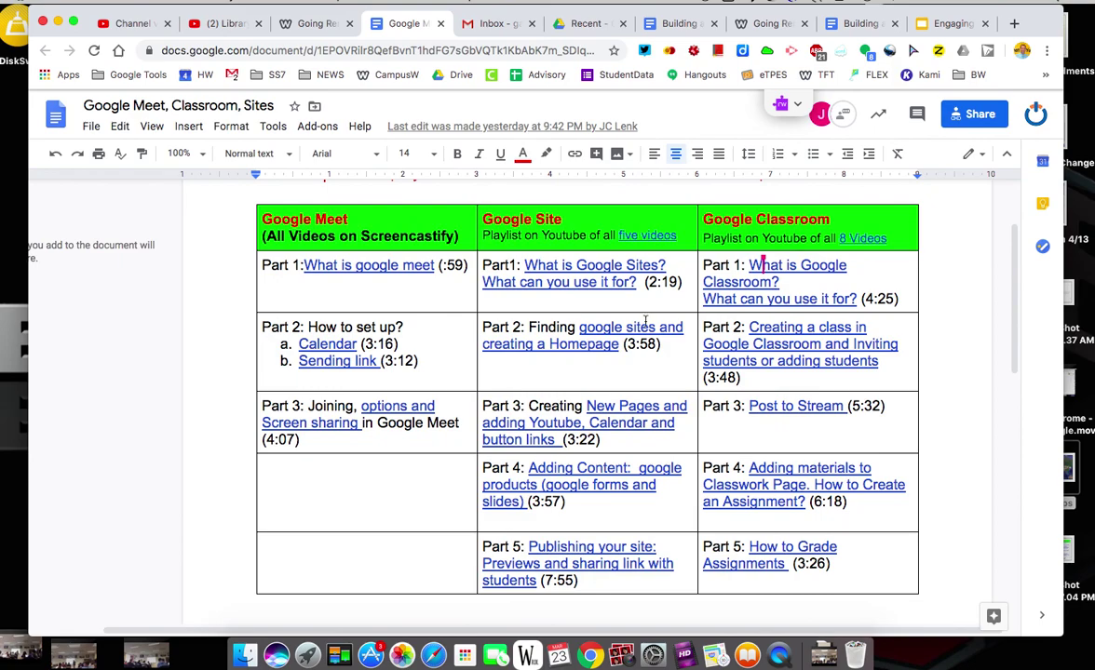
{"action": "left_click", "coordinate": [575, 267]}
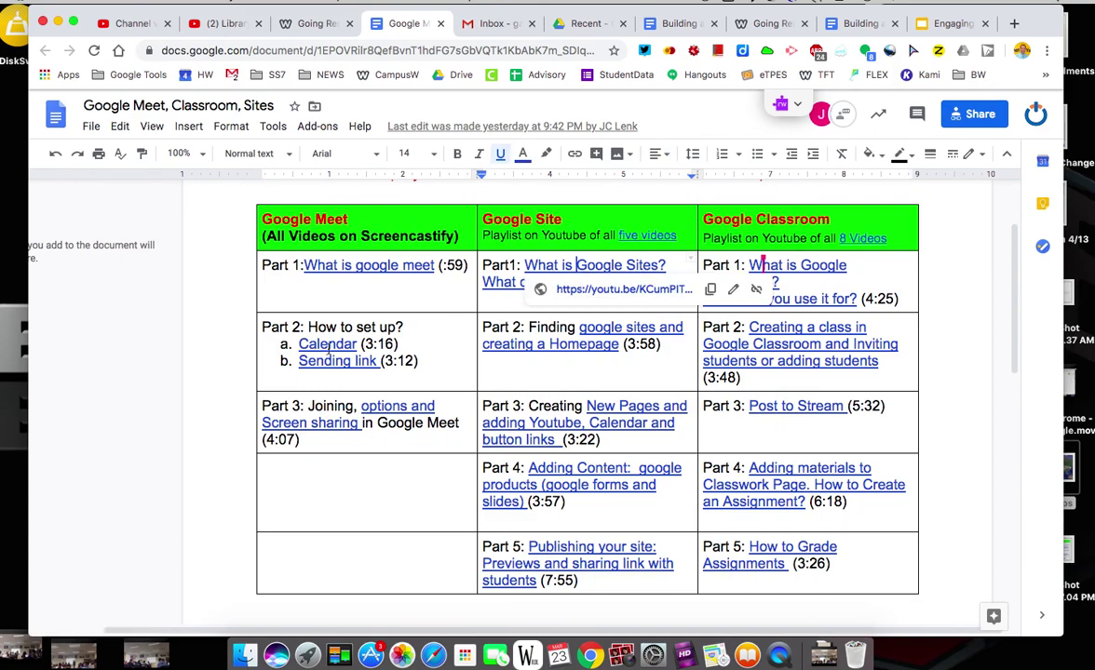
{"action": "left_click", "coordinate": [224, 546]}
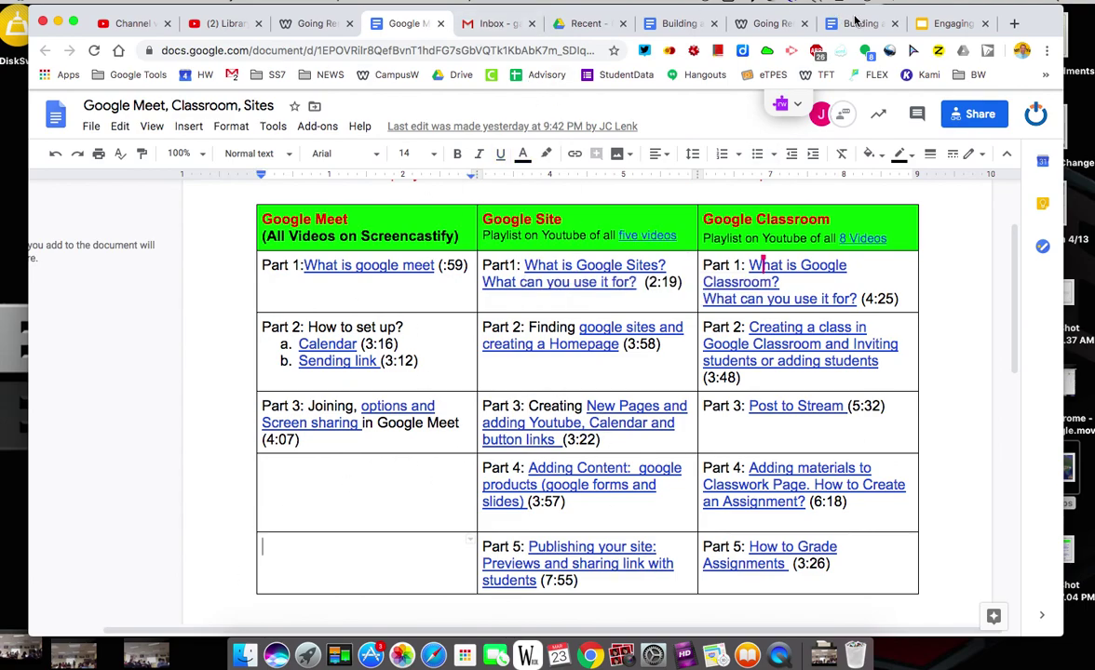
{"action": "left_click", "coordinate": [695, 23]}
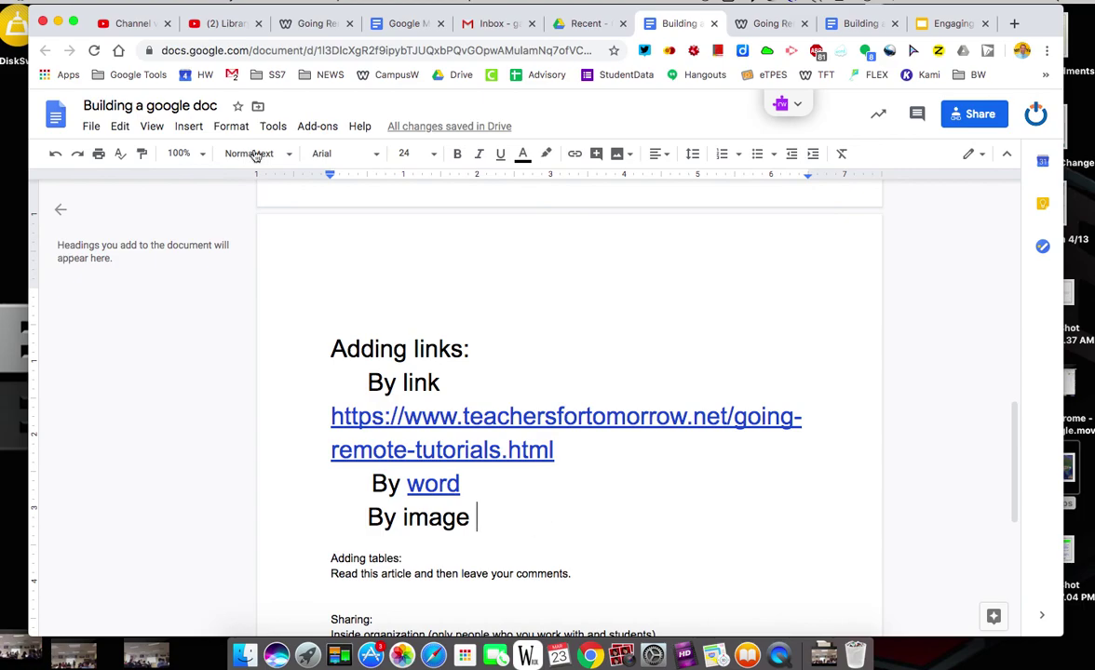
Step: Upload the My Maps world map image under 'By image'
{"action": "left_click", "coordinate": [188, 125]}
{"action": "mouse_move", "coordinate": [220, 165]}
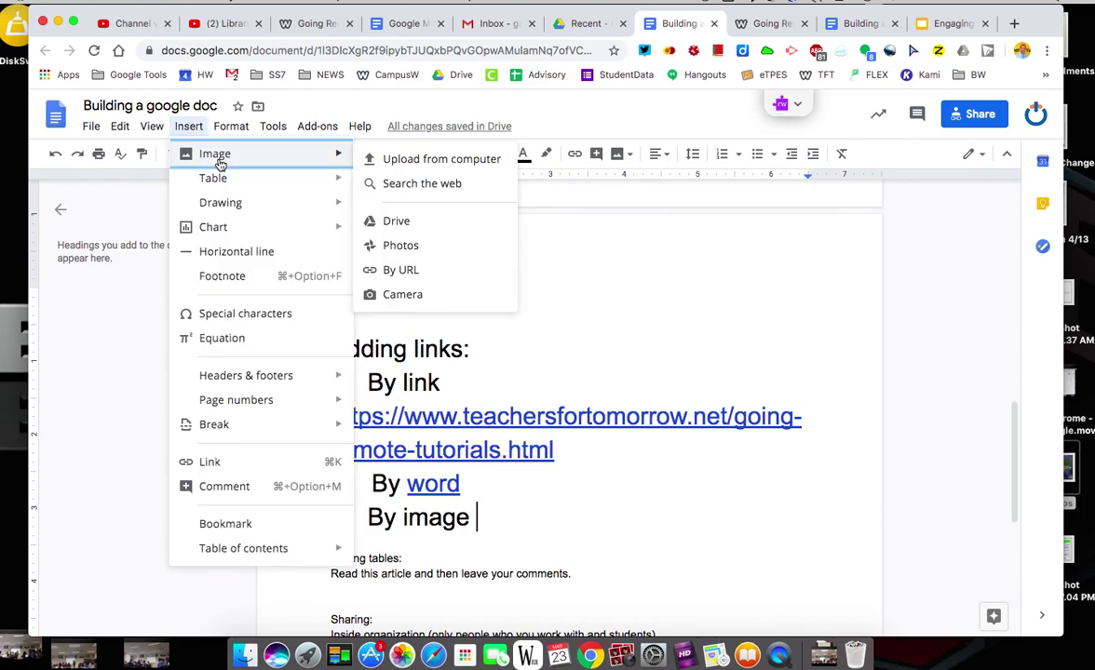
{"action": "left_click", "coordinate": [408, 159]}
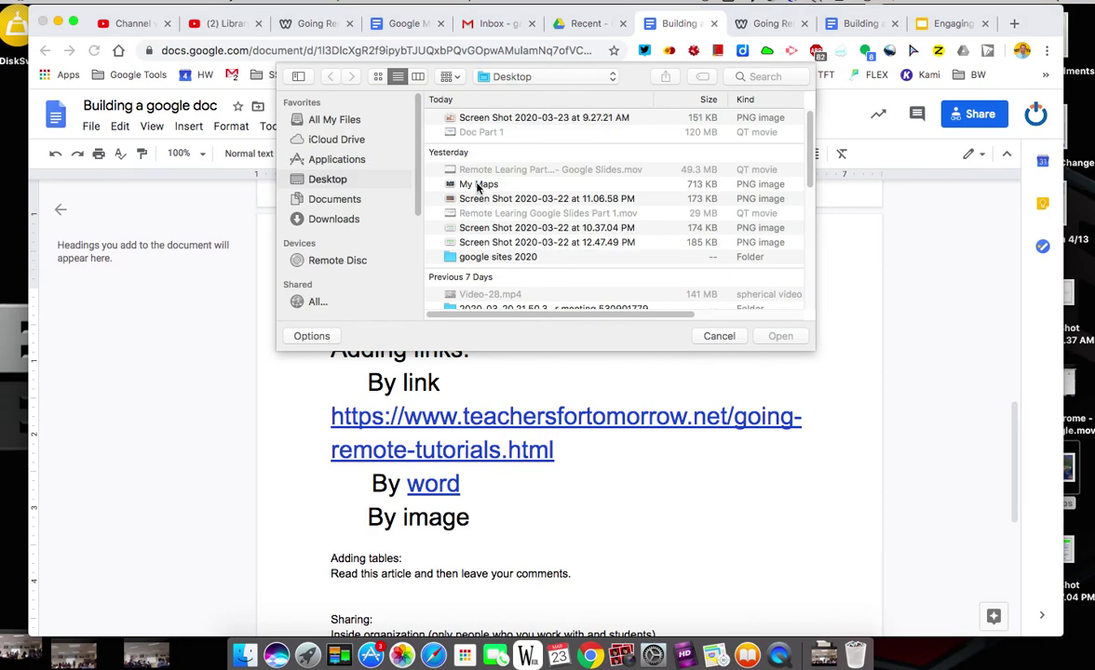
{"action": "left_click", "coordinate": [478, 185]}
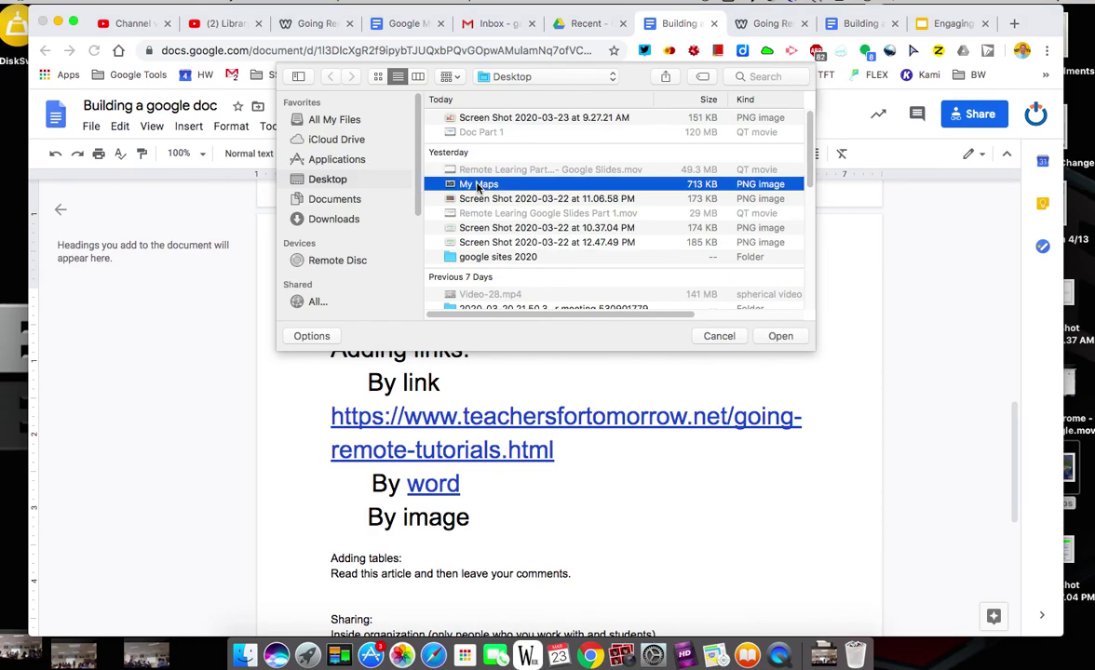
{"action": "left_click", "coordinate": [778, 337]}
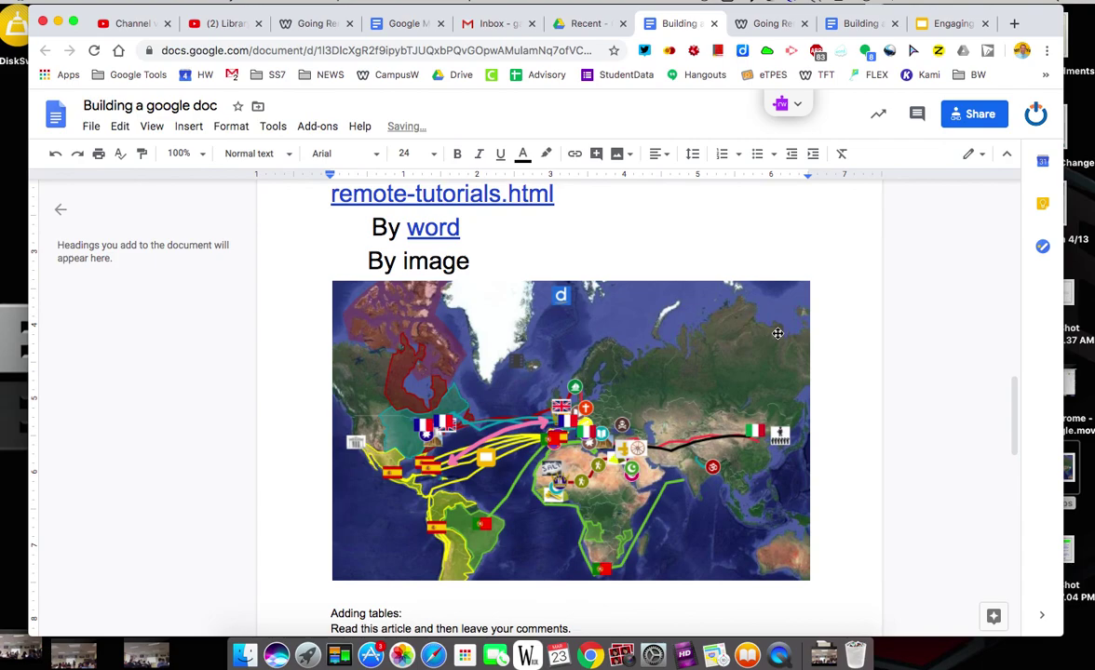
Step: Link the map image to the pasted teachersfortomorrow going-remote tutorials URL
{"action": "left_click", "coordinate": [554, 438]}
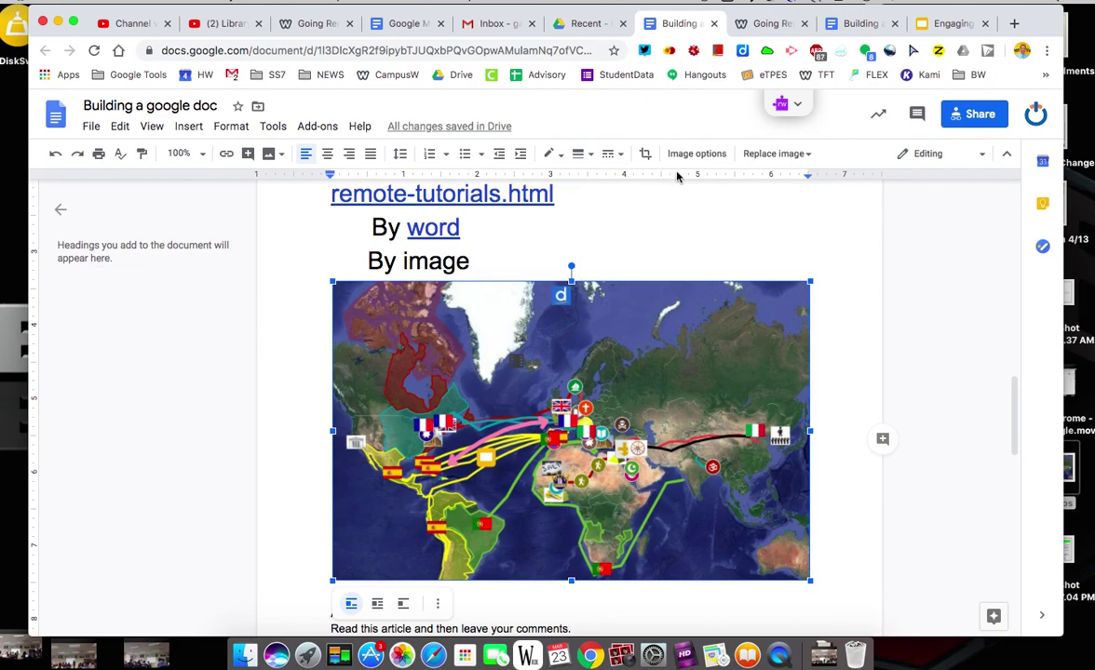
{"action": "left_click", "coordinate": [188, 126]}
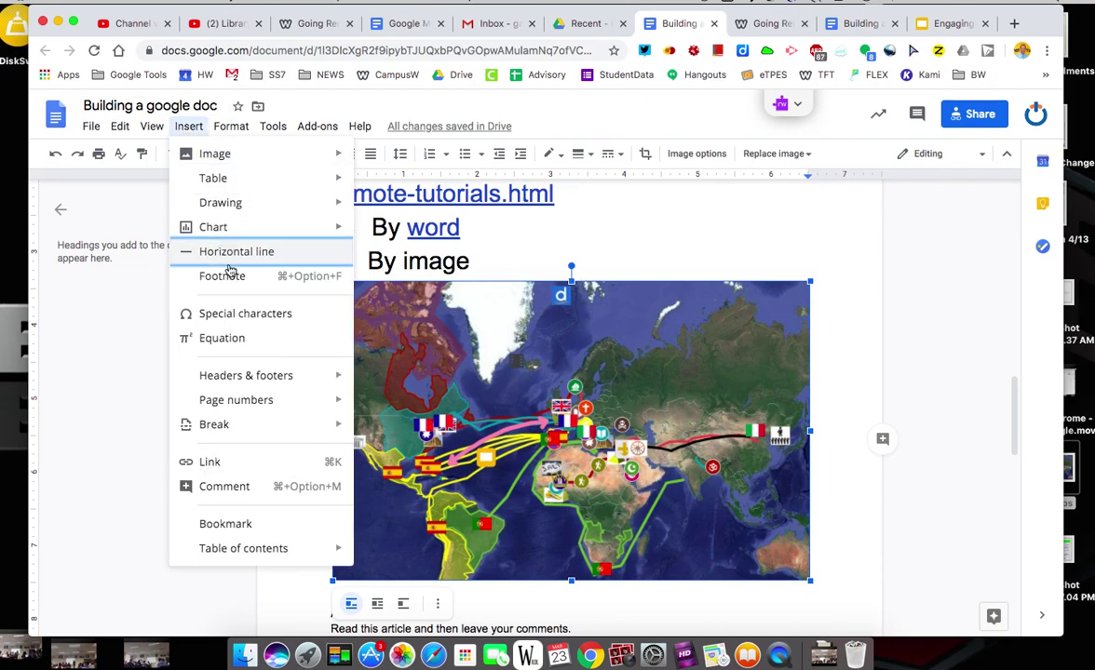
{"action": "left_click", "coordinate": [224, 465]}
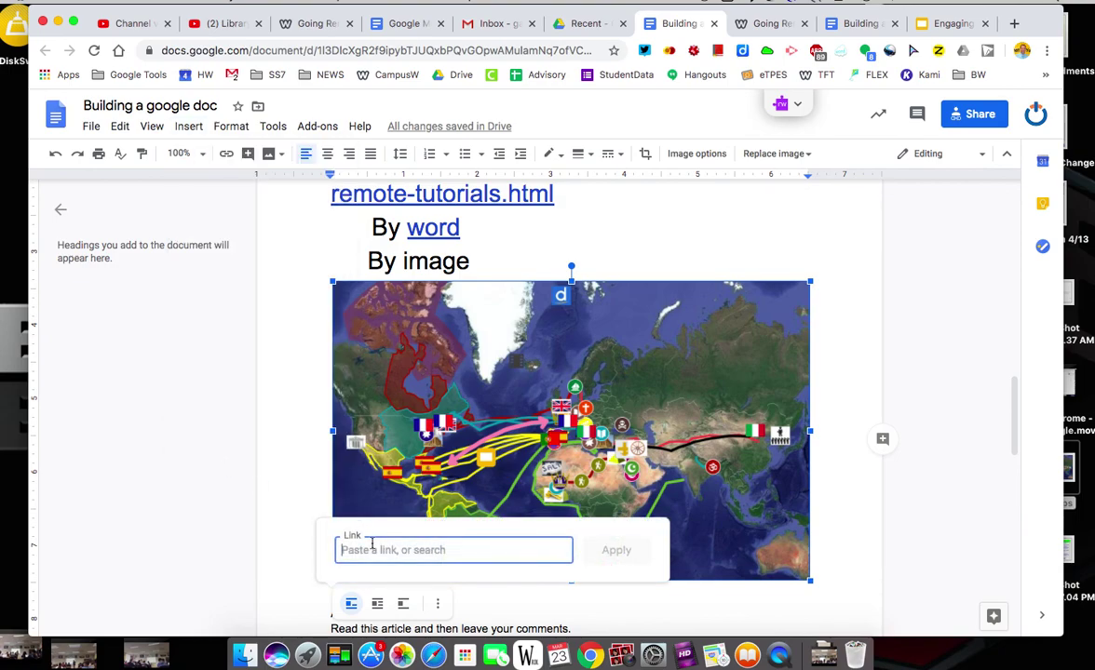
{"action": "type", "text": "https://www.teachersfortomorrow.net/going-remote-tutorials.html"}
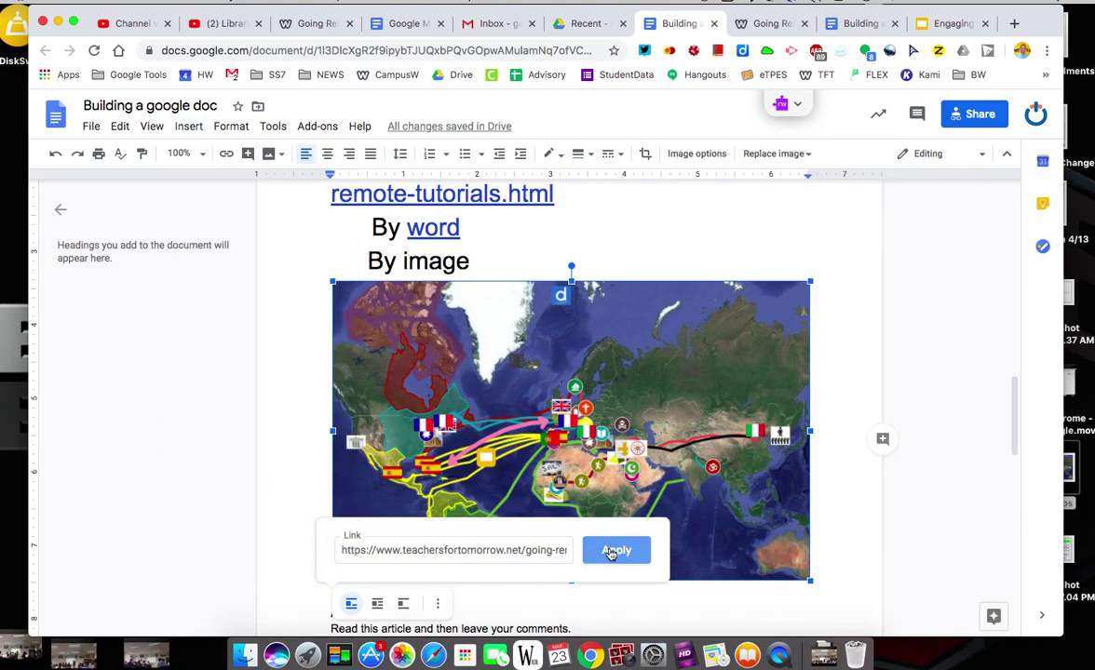
{"action": "left_click", "coordinate": [612, 552]}
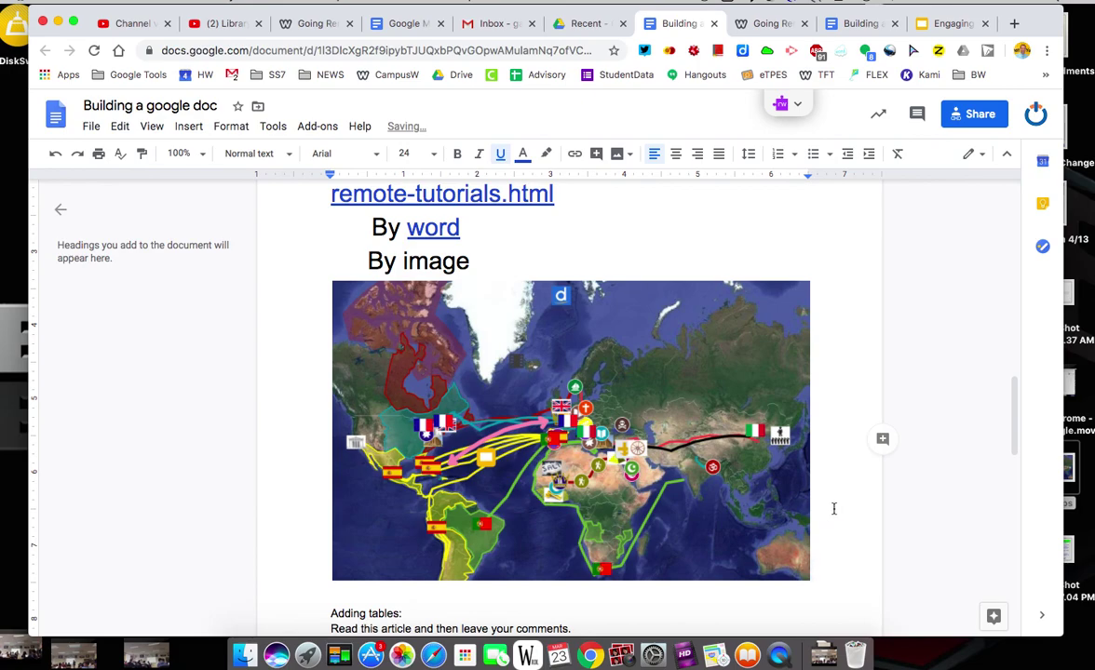
Step: Add the caption 'Click image to go to the link' on a new line, centered under the map
{"action": "scroll", "coordinate": [834, 508], "scroll_direction": "up", "scroll_amount": 3}
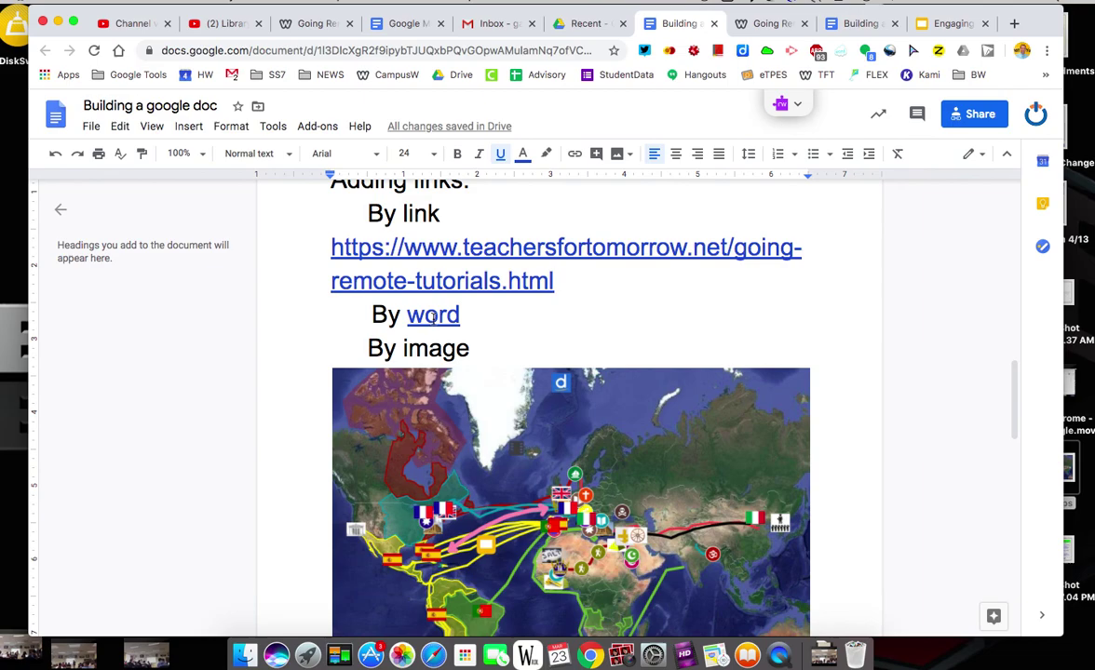
{"action": "scroll", "coordinate": [588, 528], "scroll_direction": "down", "scroll_amount": 6}
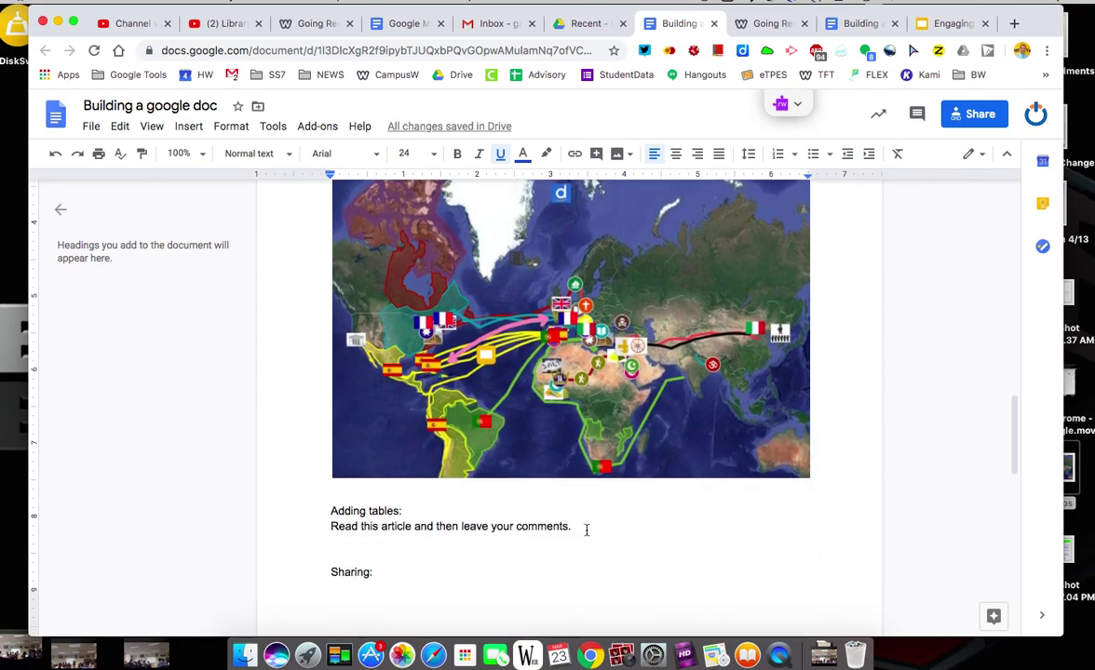
{"action": "key", "text": "Return"}
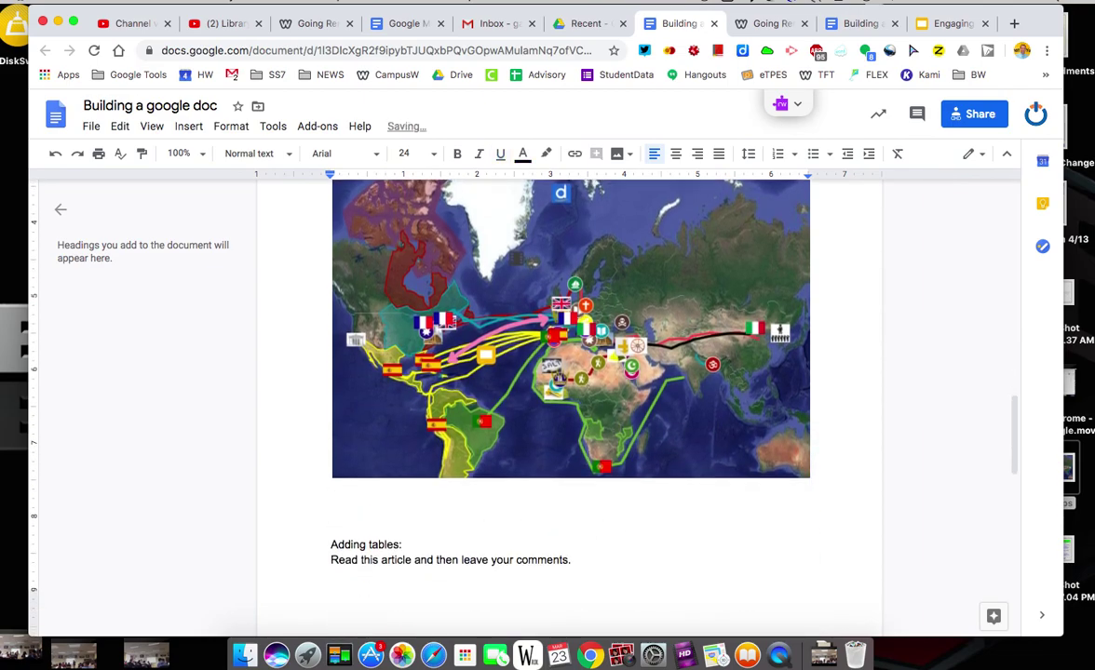
{"action": "type", "text": "Click im"}
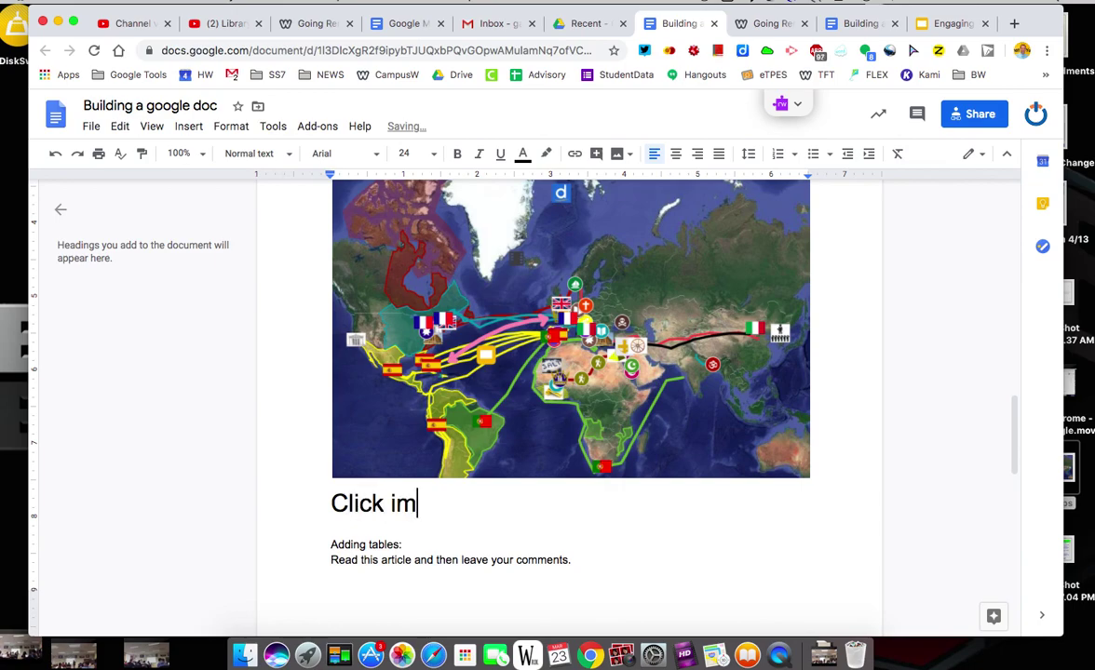
{"action": "type", "text": "age to go to the link"}
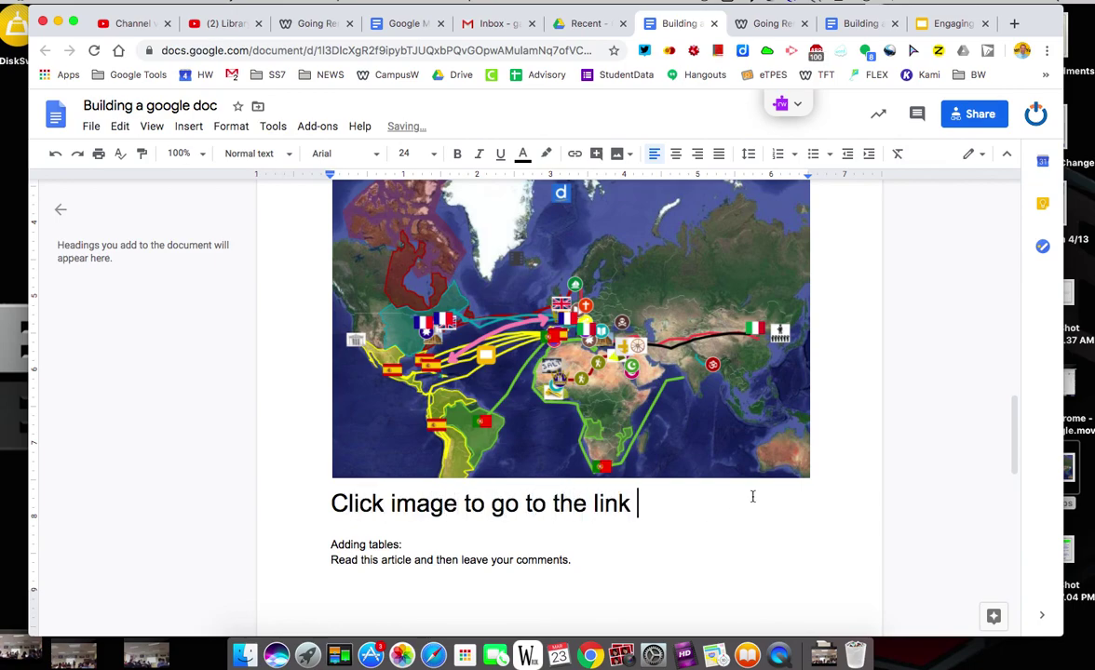
{"action": "key", "text": "super+Left"}
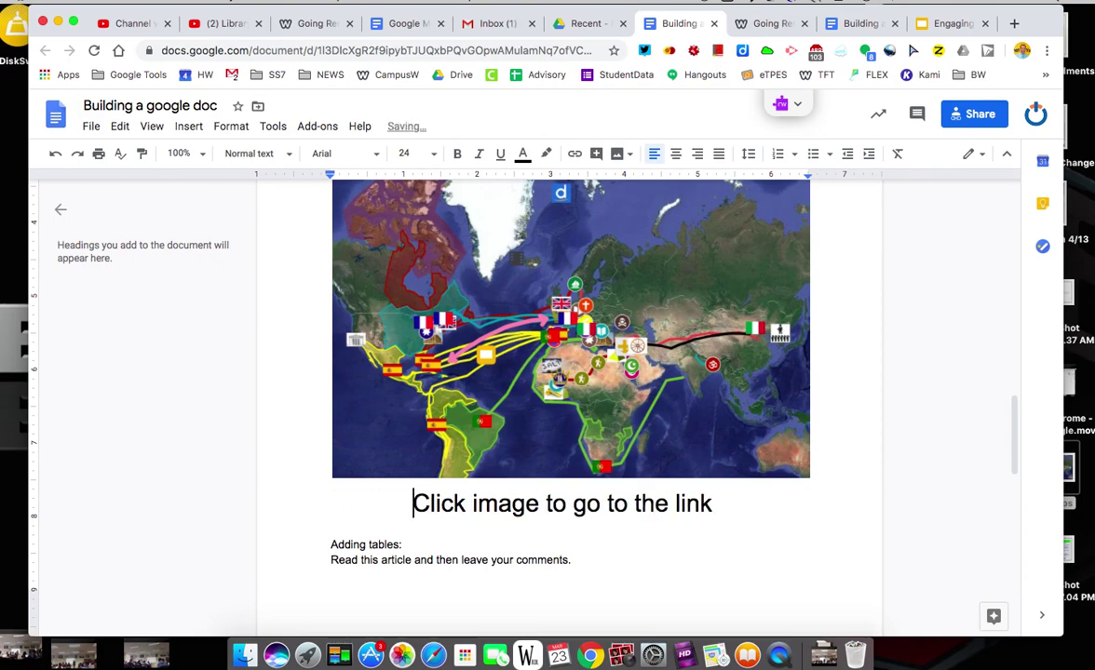
{"action": "left_click", "coordinate": [889, 433]}
Step: Follow the map image's link to the Going Remote tutorials page, then return to the document
{"action": "scroll", "coordinate": [888, 433], "scroll_direction": "up", "scroll_amount": 1}
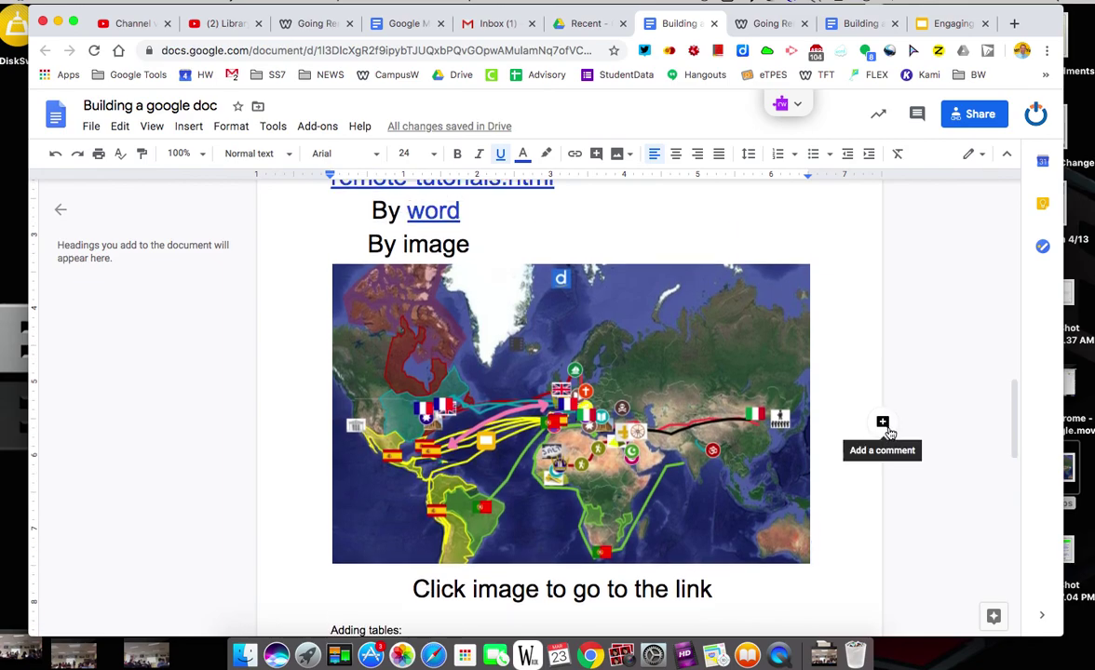
{"action": "left_click", "coordinate": [579, 424]}
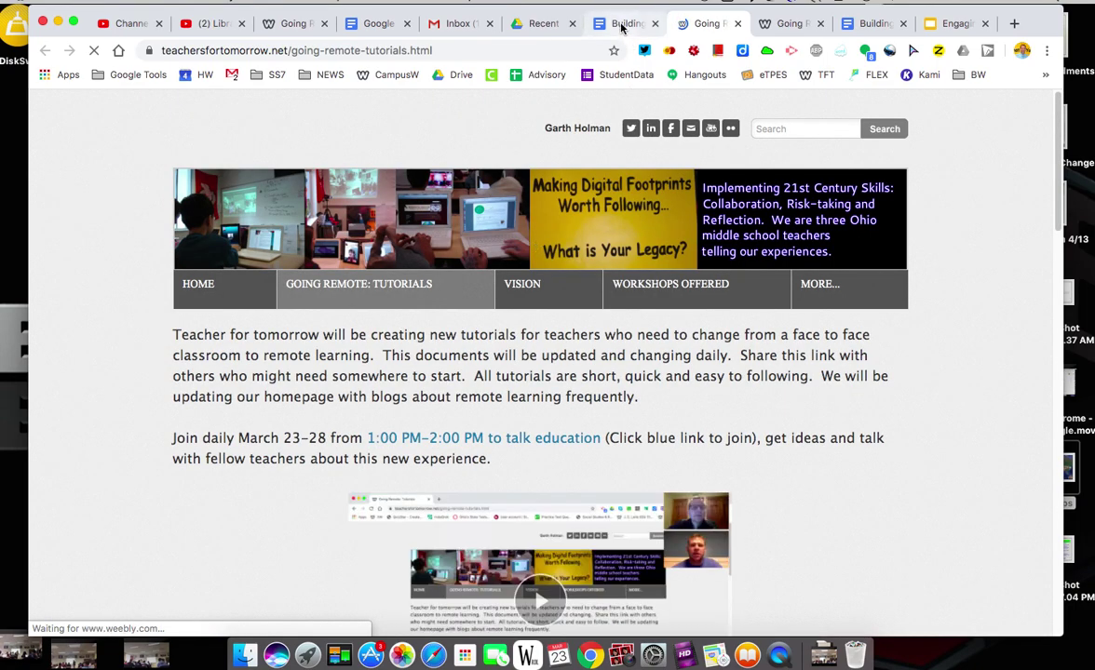
{"action": "left_click", "coordinate": [622, 25]}
{"action": "scroll", "coordinate": [588, 386], "scroll_direction": "up", "scroll_amount": 2}
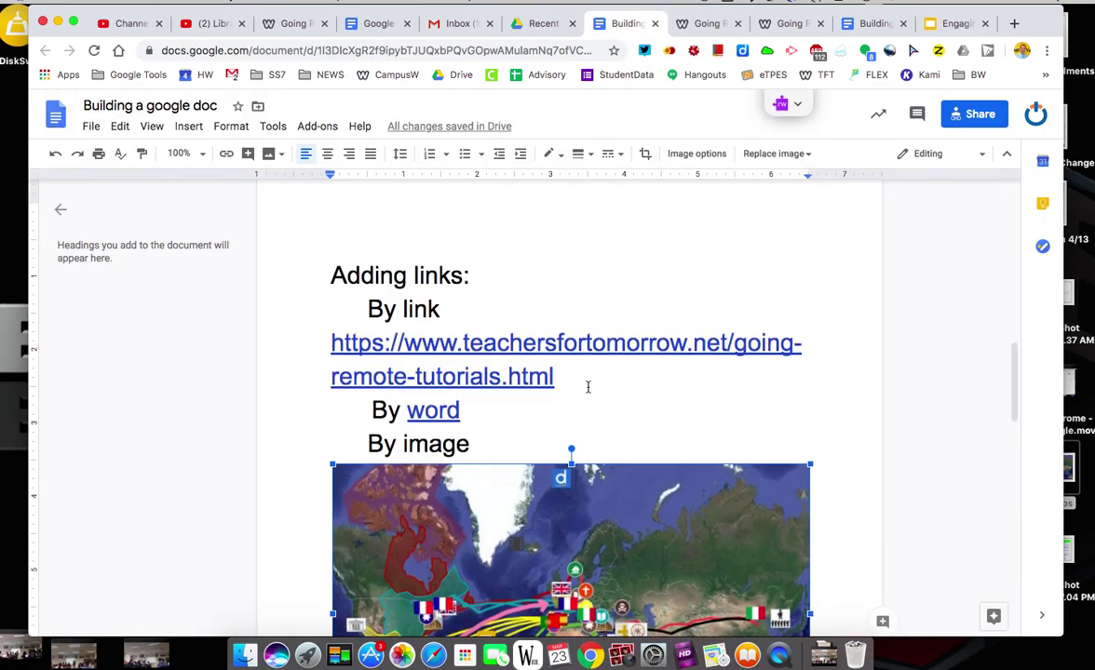
{"action": "scroll", "coordinate": [587, 387], "scroll_direction": "up", "scroll_amount": 10}
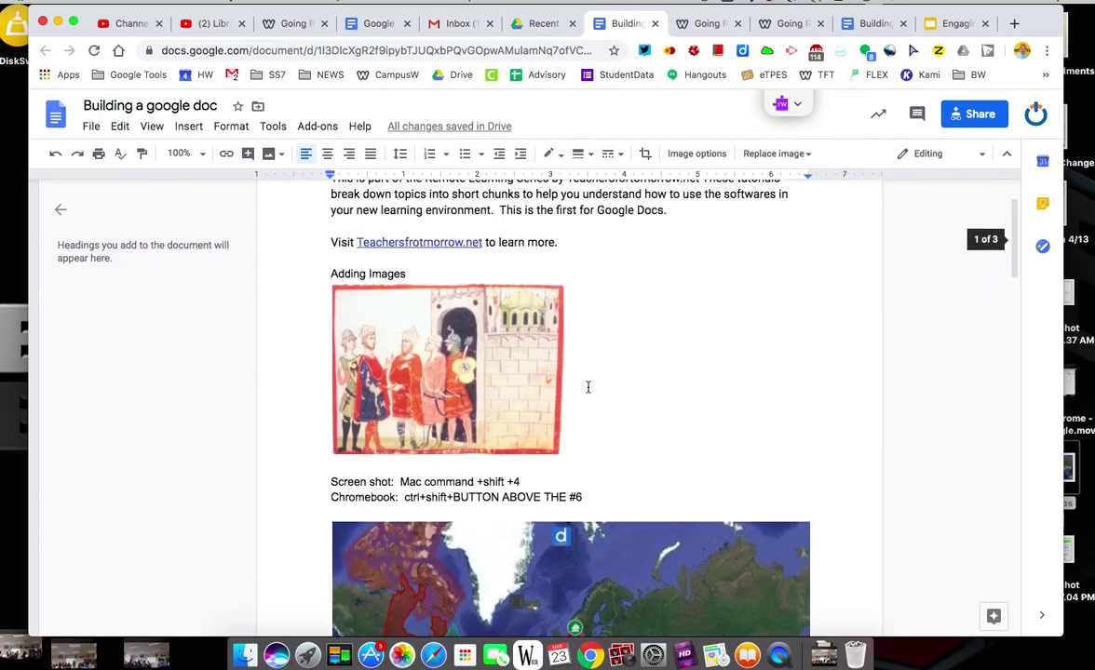
{"action": "scroll", "coordinate": [588, 386], "scroll_direction": "up", "scroll_amount": 1}
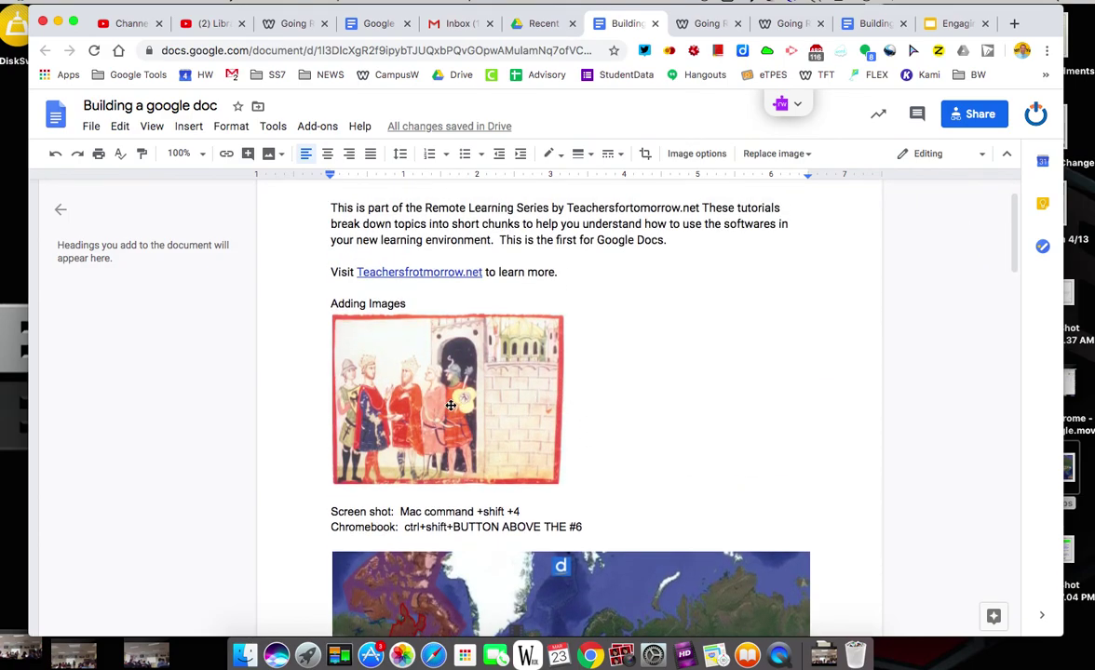
Step: Open the Search the web image sidebar and browse the 'crusades' illustration results
{"action": "left_click", "coordinate": [188, 126]}
{"action": "mouse_move", "coordinate": [209, 160]}
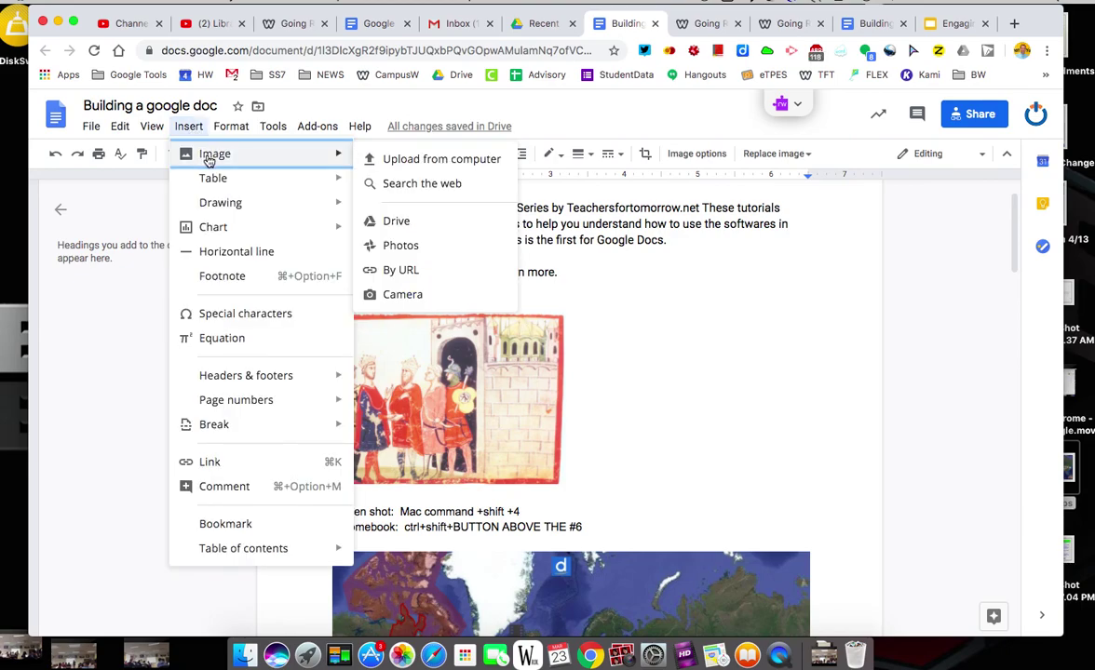
{"action": "left_click", "coordinate": [391, 183]}
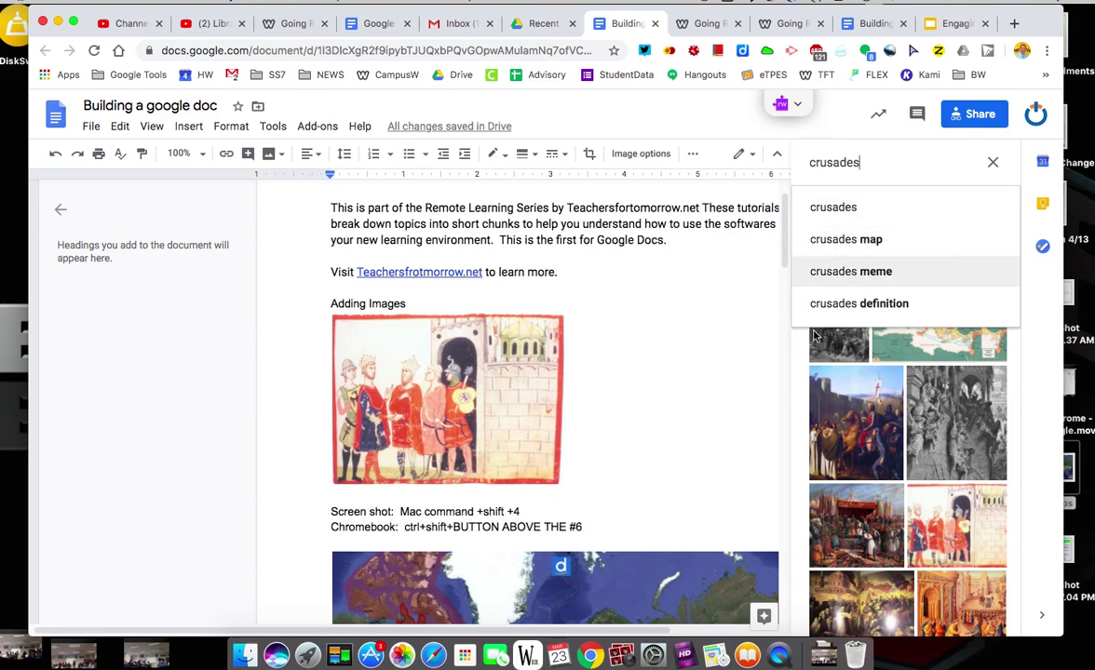
{"action": "scroll", "coordinate": [680, 438], "scroll_direction": "down", "scroll_amount": 5}
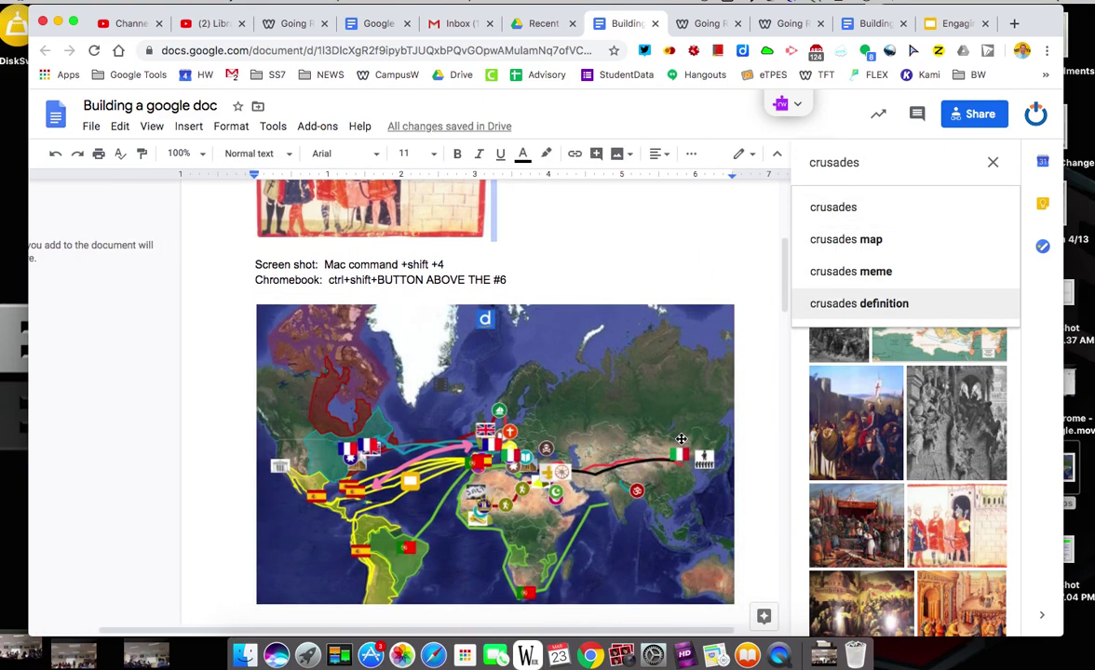
{"action": "scroll", "coordinate": [681, 438], "scroll_direction": "down", "scroll_amount": 10}
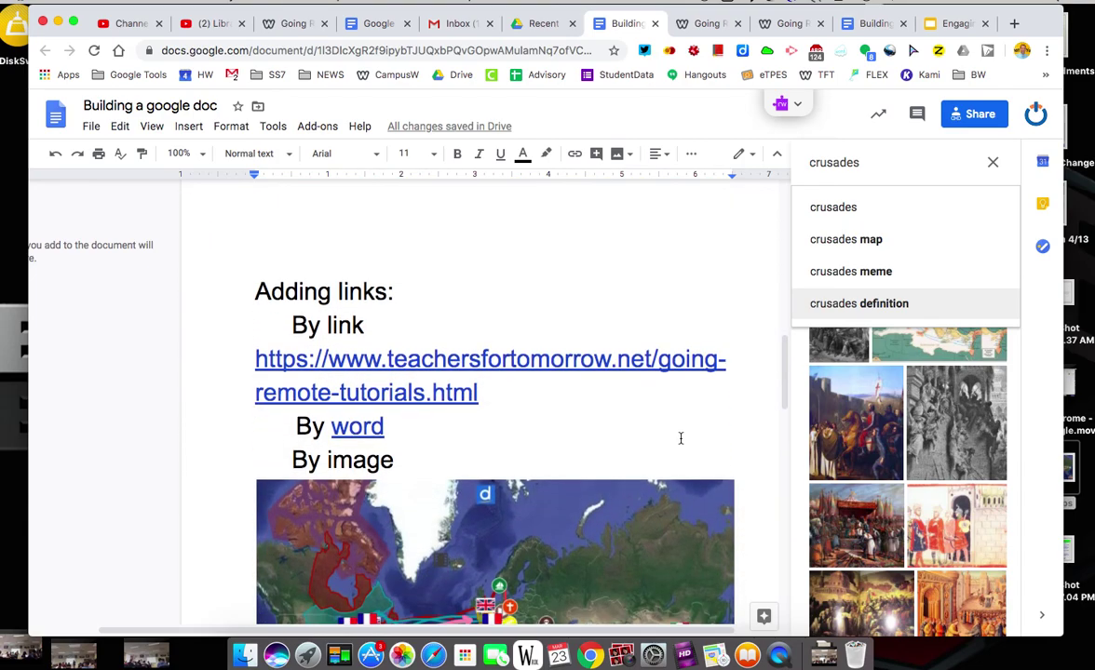
{"action": "scroll", "coordinate": [681, 439], "scroll_direction": "down", "scroll_amount": 2}
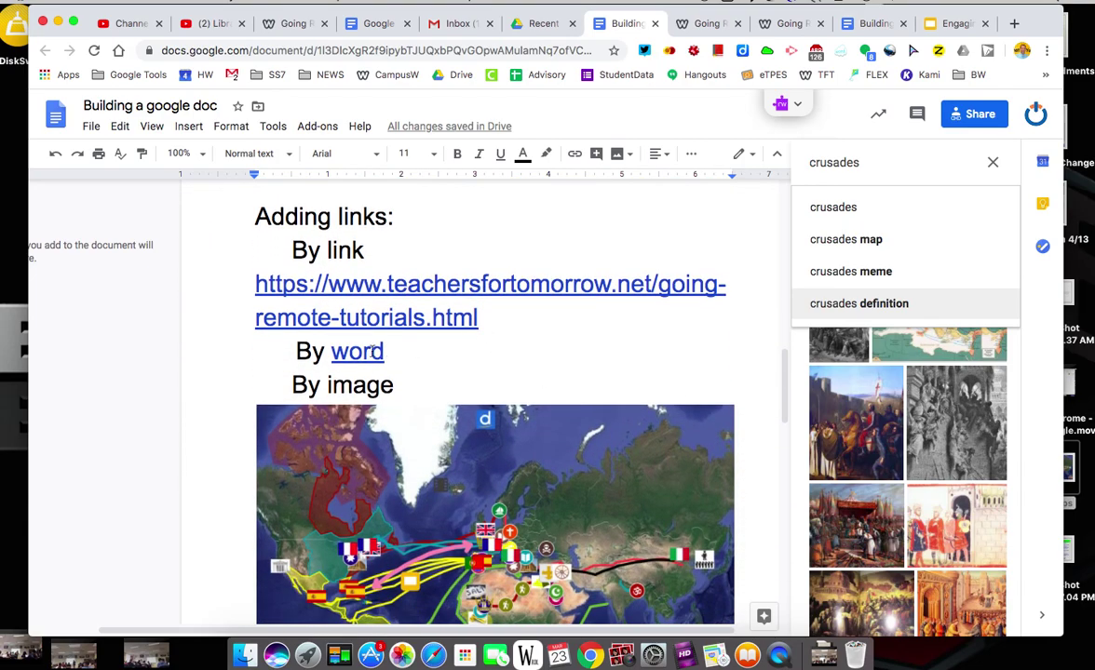